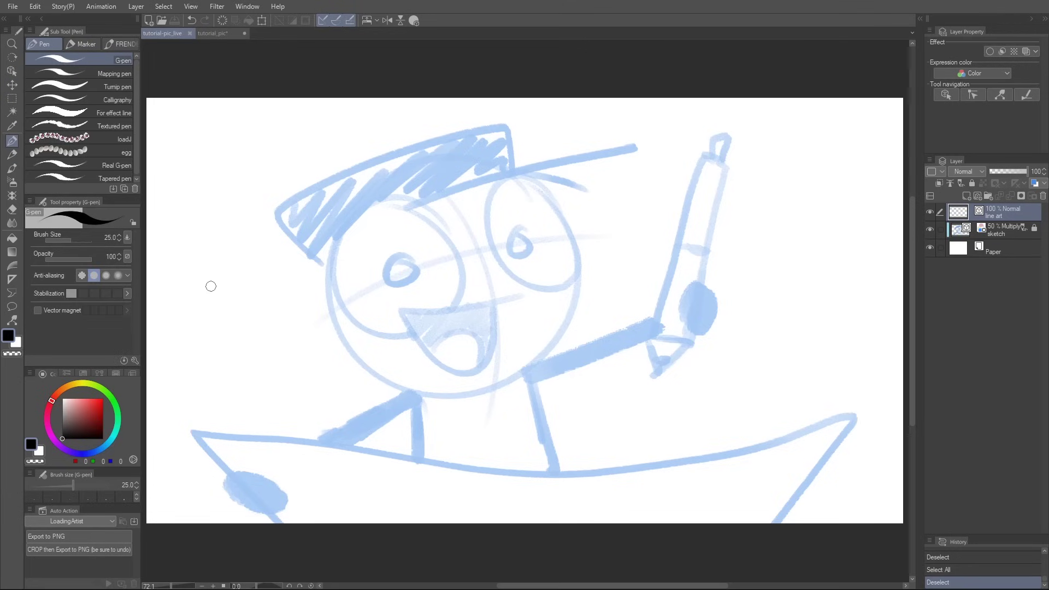
Draw a thick black head circle with the G-pen, undoing and redrawing until it is nearly closed
{"action": "left_click_drag", "start_coordinate": [516, 203], "coordinate": [407, 415]}
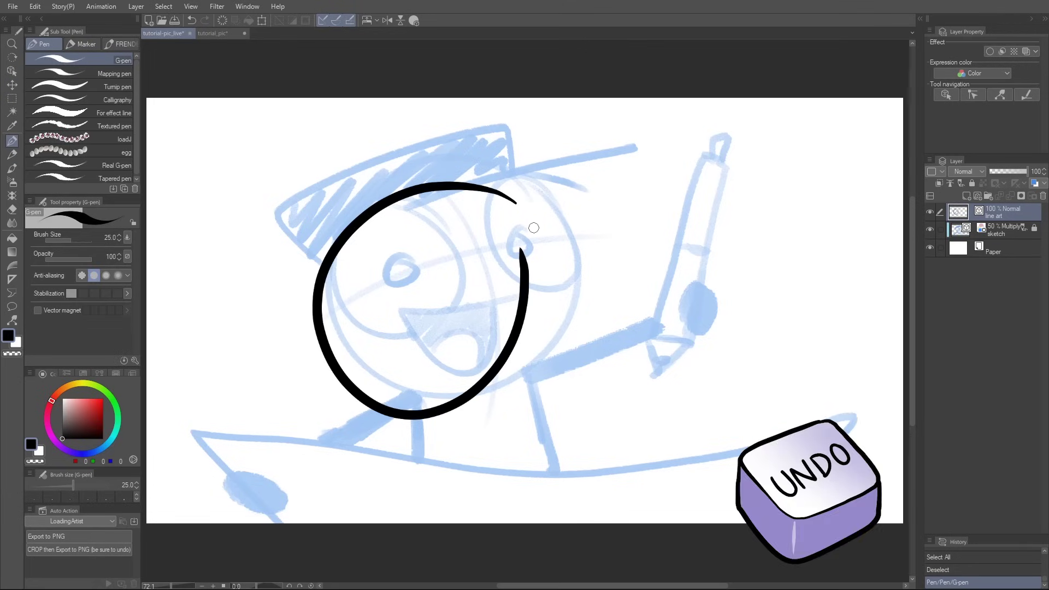
{"action": "key", "text": "ctrl+z"}
{"action": "left_click_drag", "start_coordinate": [508, 202], "coordinate": [552, 229]}
{"action": "key", "text": "ctrl+z"}
{"action": "left_click_drag", "start_coordinate": [631, 216], "coordinate": [623, 240]}
{"action": "key", "text": "ctrl+z"}
{"action": "mouse_move", "coordinate": [562, 194]}
{"action": "left_mouse_down"}
{"action": "mouse_move", "coordinate": [459, 193]}
{"action": "mouse_move", "coordinate": [553, 365]}
{"action": "left_mouse_up"}
{"action": "key", "text": "ctrl+z"}
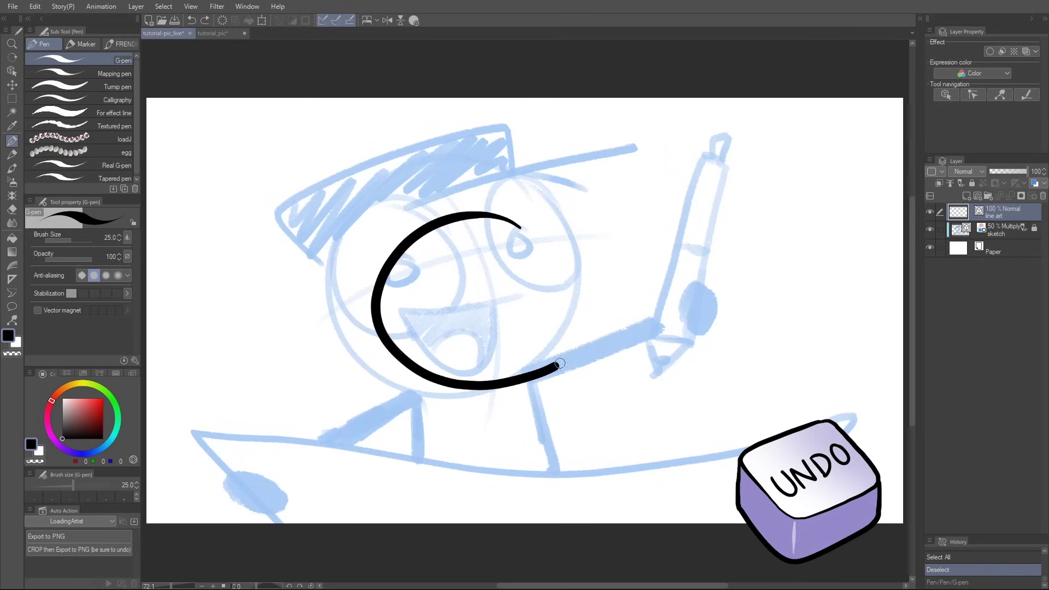
{"action": "key", "text": "ctrl+z"}
{"action": "left_click_drag", "start_coordinate": [503, 175], "coordinate": [541, 281]}
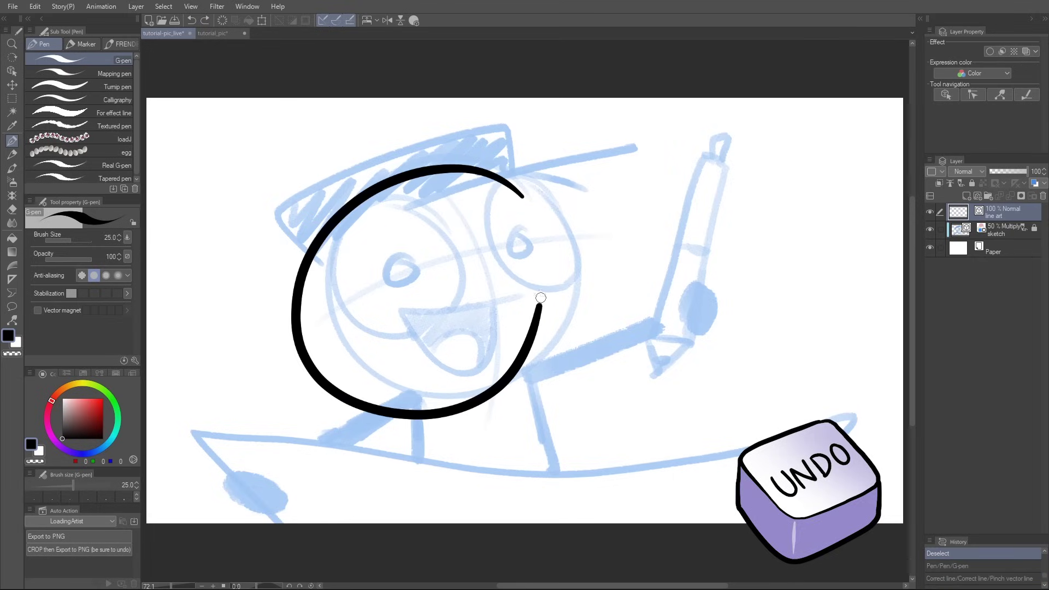
Pinch the circle's lower part up and right and its left side inward
{"action": "left_click", "coordinate": [14, 320]}
{"action": "left_click_drag", "start_coordinate": [455, 404], "coordinate": [474, 355]}
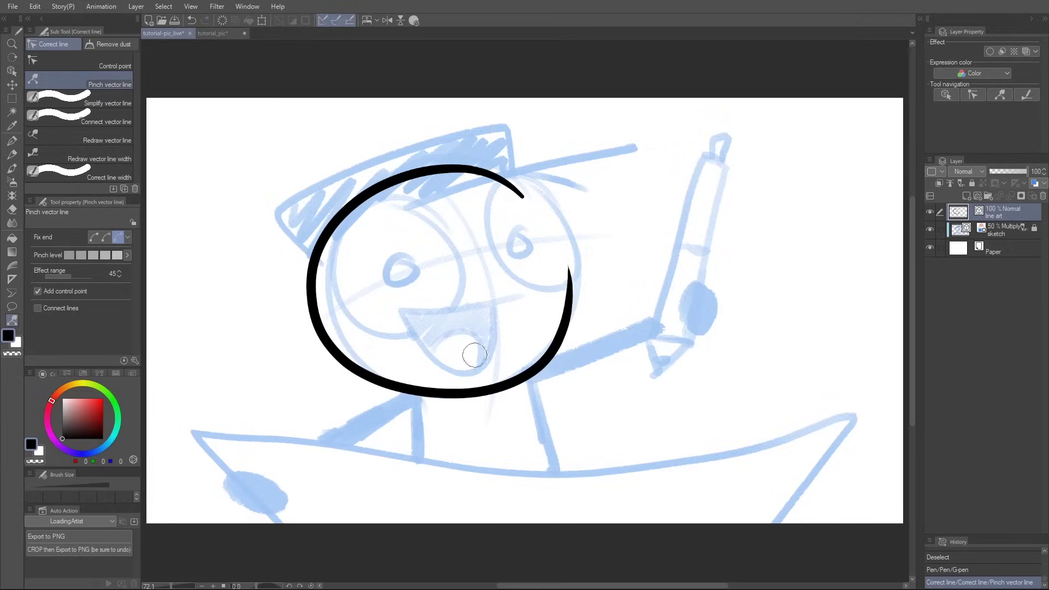
{"action": "left_click_drag", "start_coordinate": [311, 277], "coordinate": [327, 276]}
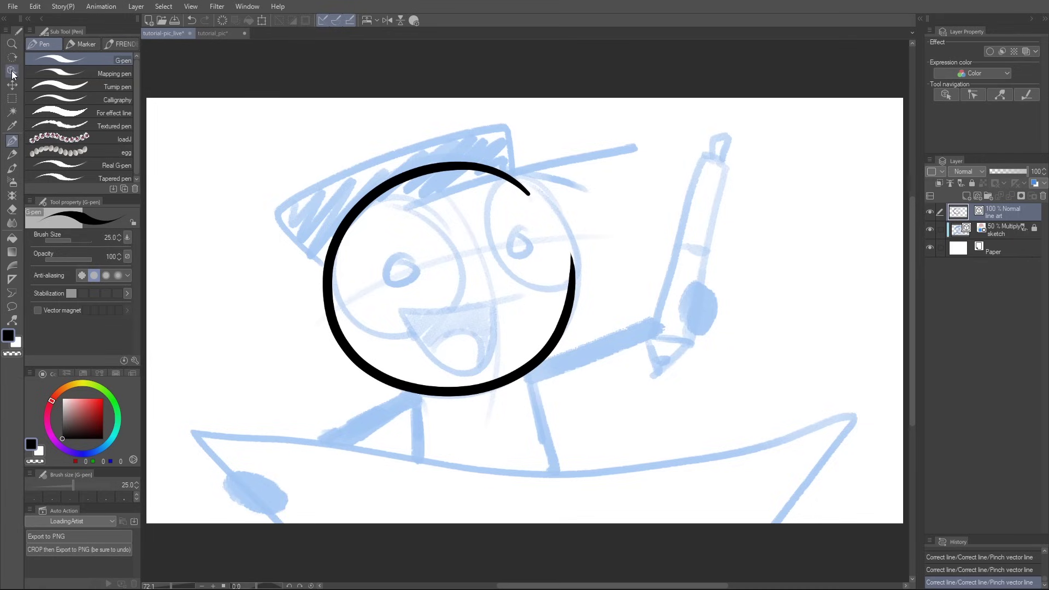
{"action": "left_click", "coordinate": [12, 71]}
Select the black head circle line
{"action": "left_click", "coordinate": [396, 387]}
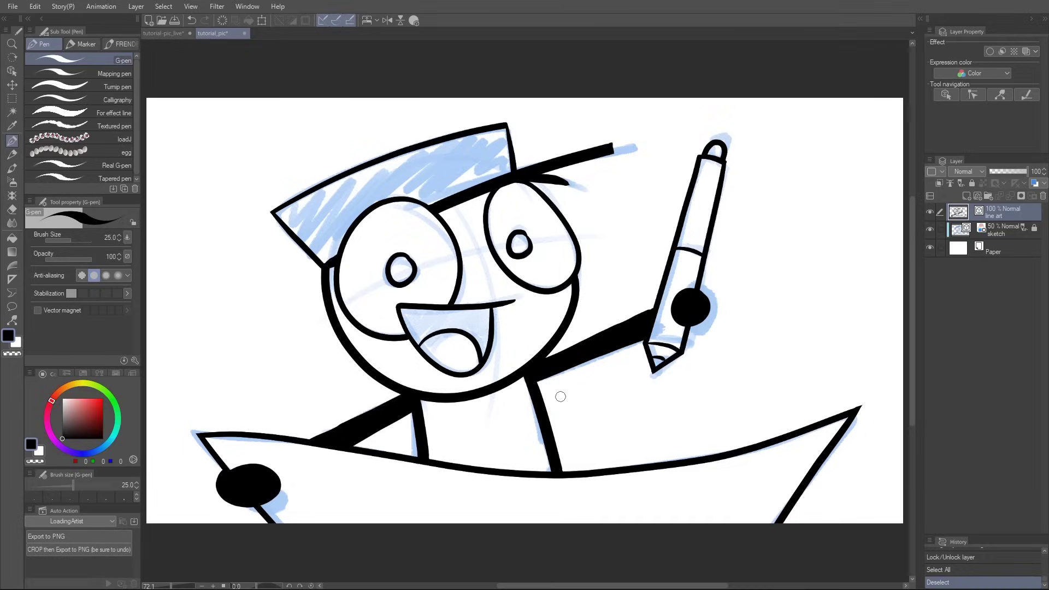
Drag a control point on the head outline's right edge down into a long curve
{"action": "left_click", "coordinate": [12, 71]}
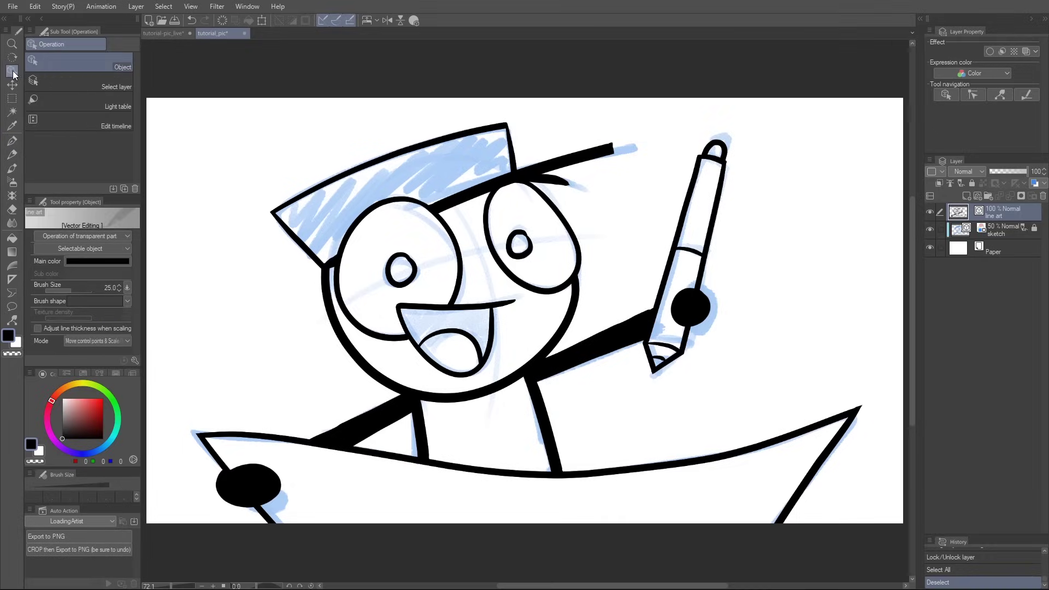
{"action": "left_click", "coordinate": [561, 340]}
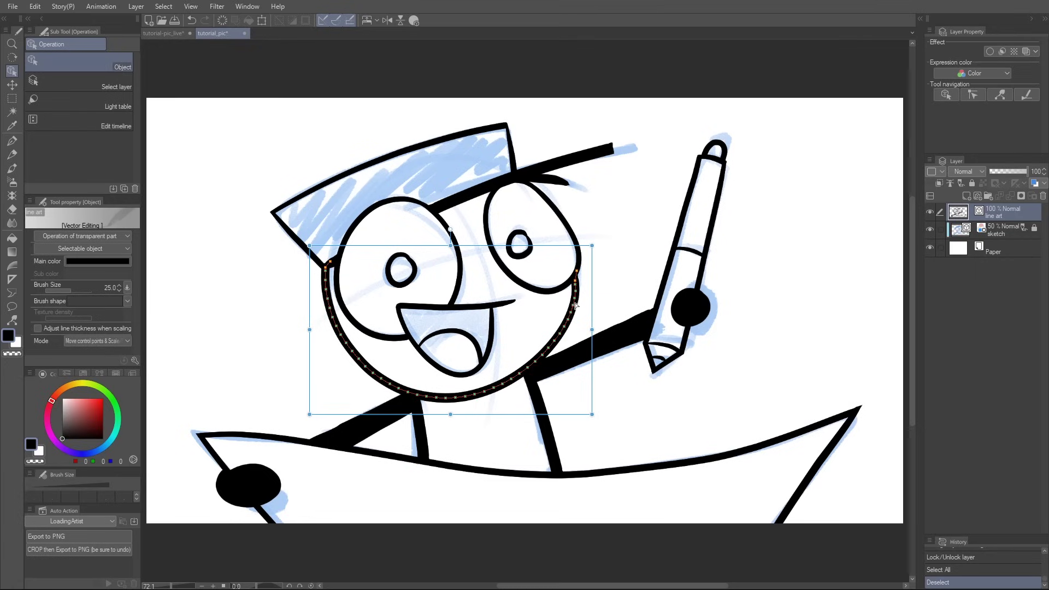
{"action": "left_click_drag", "start_coordinate": [587, 306], "coordinate": [584, 322]}
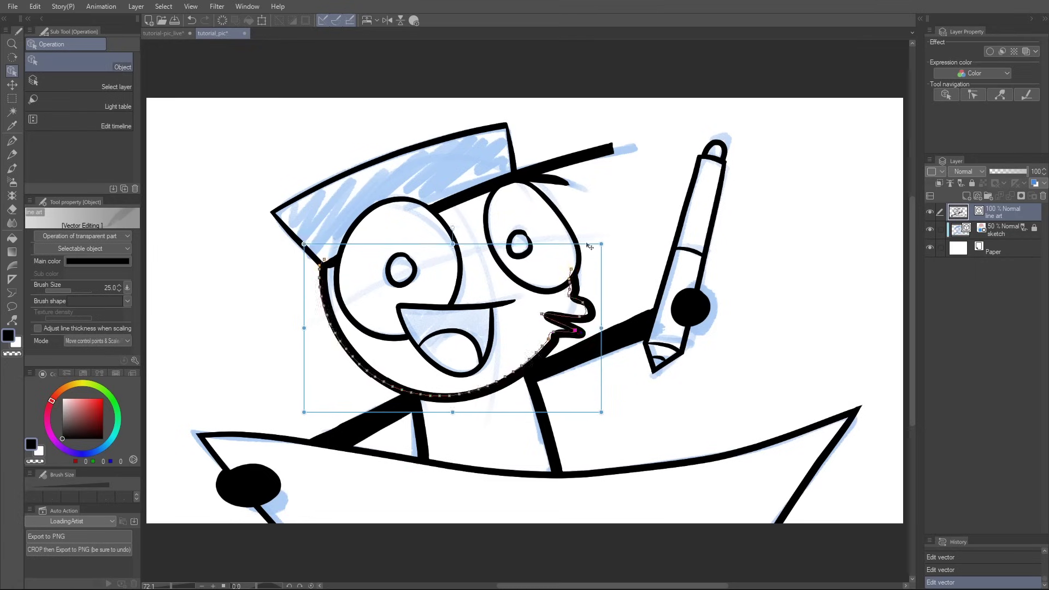
Select the right eye outline, stretch it into an oval, then delete it
{"action": "left_click", "coordinate": [576, 292]}
{"action": "left_click_drag", "start_coordinate": [576, 292], "coordinate": [465, 230]}
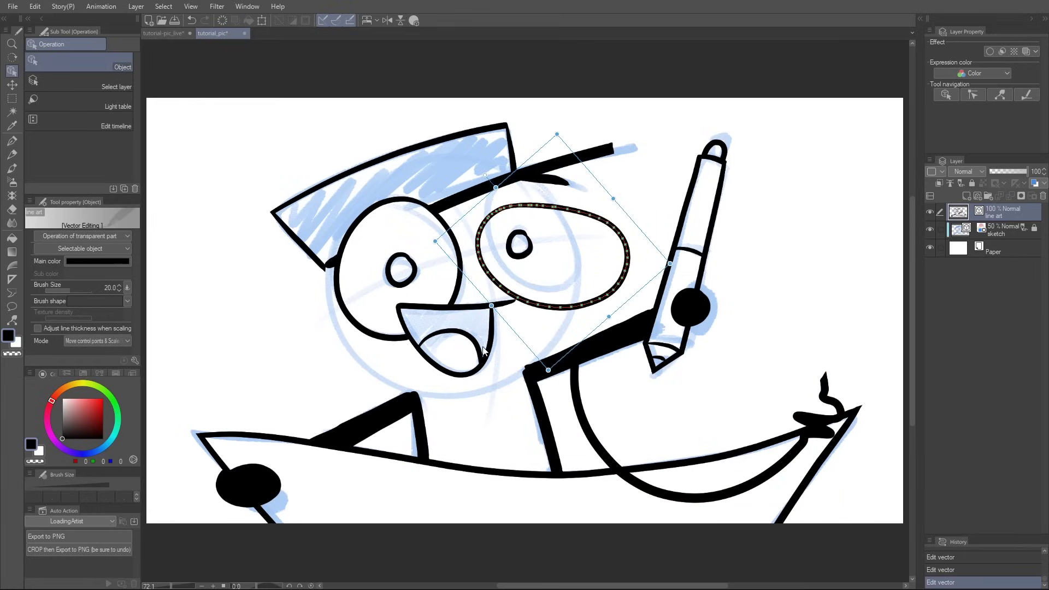
{"action": "key", "text": "Delete"}
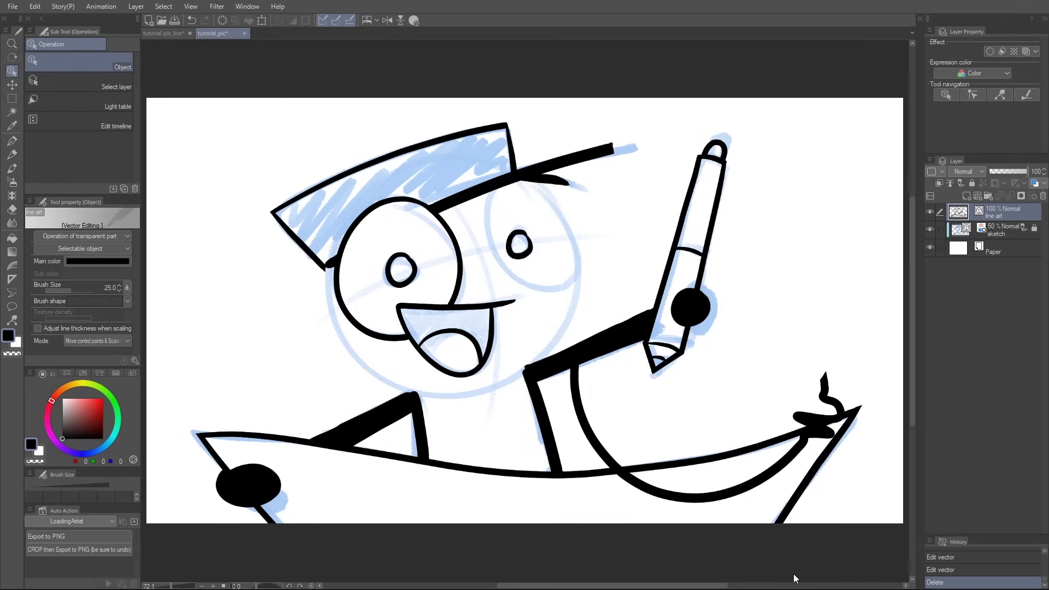
Thicken the left eye outline and give it the Spray brush shape
{"action": "left_click", "coordinate": [461, 287]}
{"action": "left_click_drag", "start_coordinate": [70, 289], "coordinate": [74, 289]}
{"action": "left_click", "coordinate": [126, 301]}
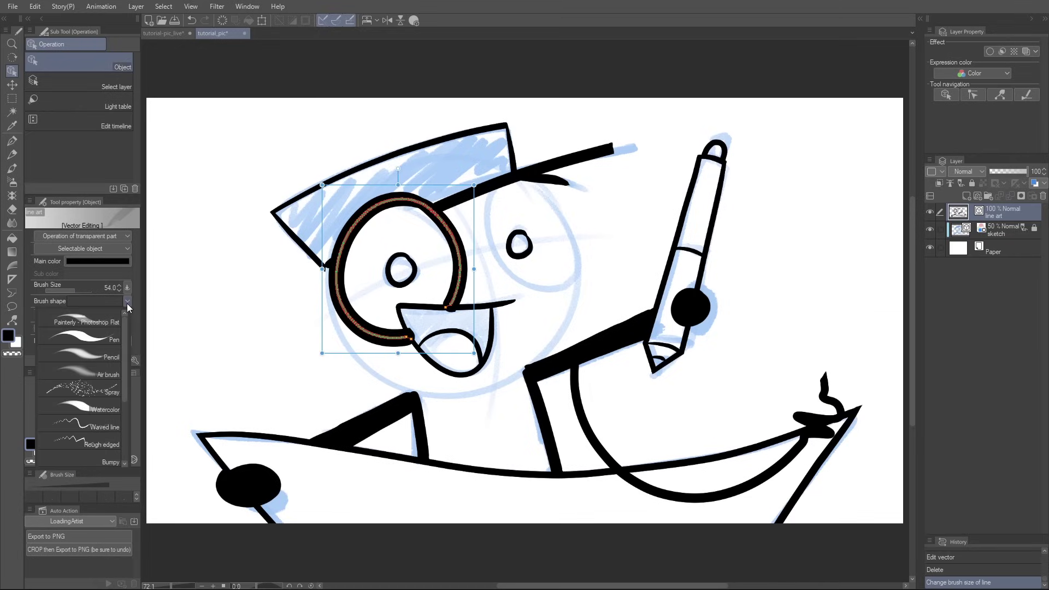
{"action": "left_click", "coordinate": [106, 391]}
With nothing selected, apply the Spray brush shape to all lines and lower Brush Size
{"action": "left_click", "coordinate": [449, 481]}
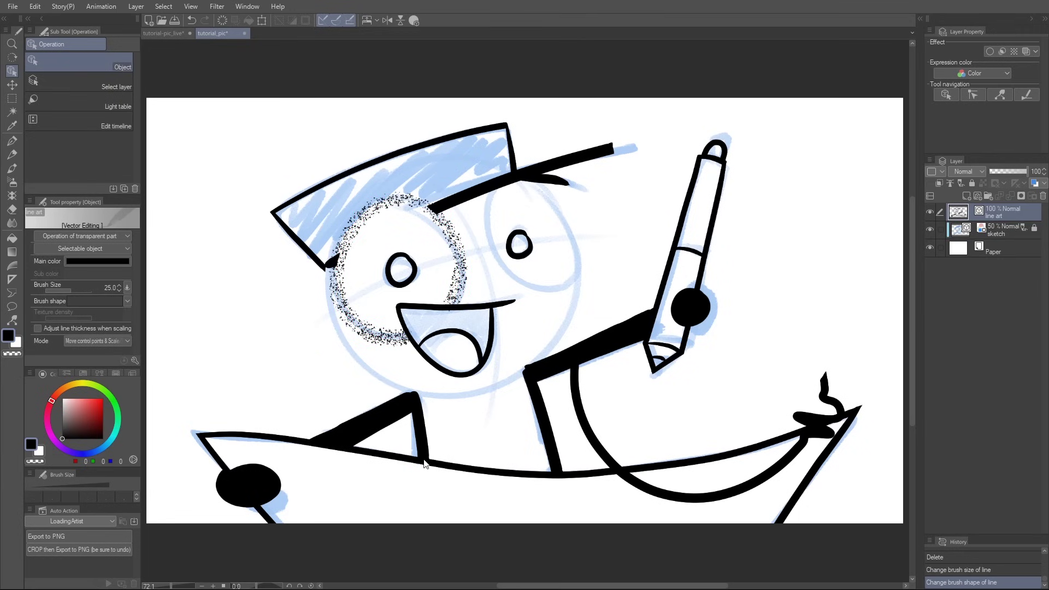
{"action": "left_click", "coordinate": [127, 301]}
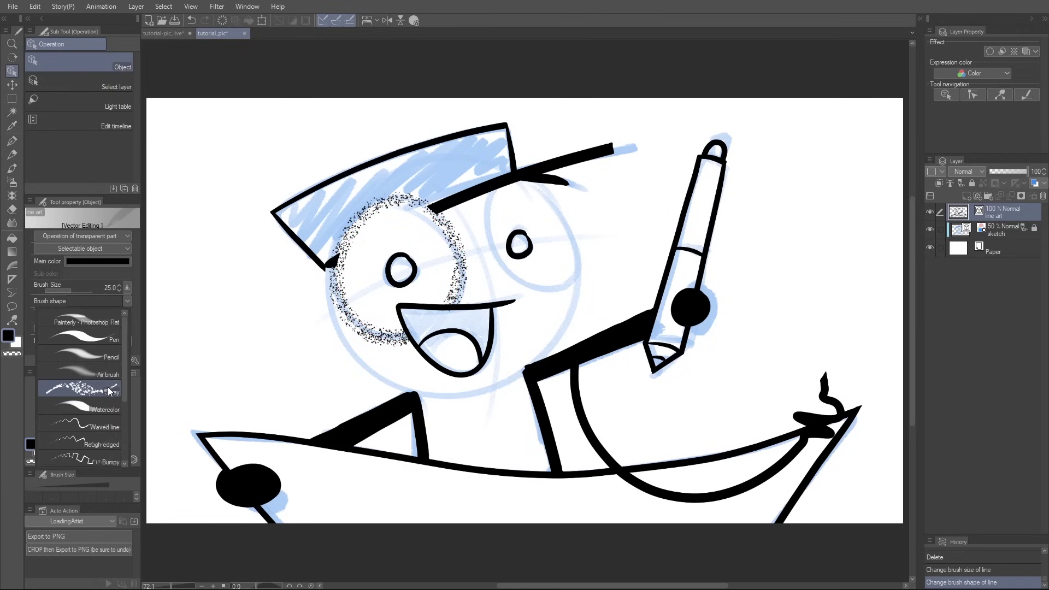
{"action": "left_click", "coordinate": [107, 387]}
{"action": "left_click_drag", "start_coordinate": [74, 291], "coordinate": [61, 293]}
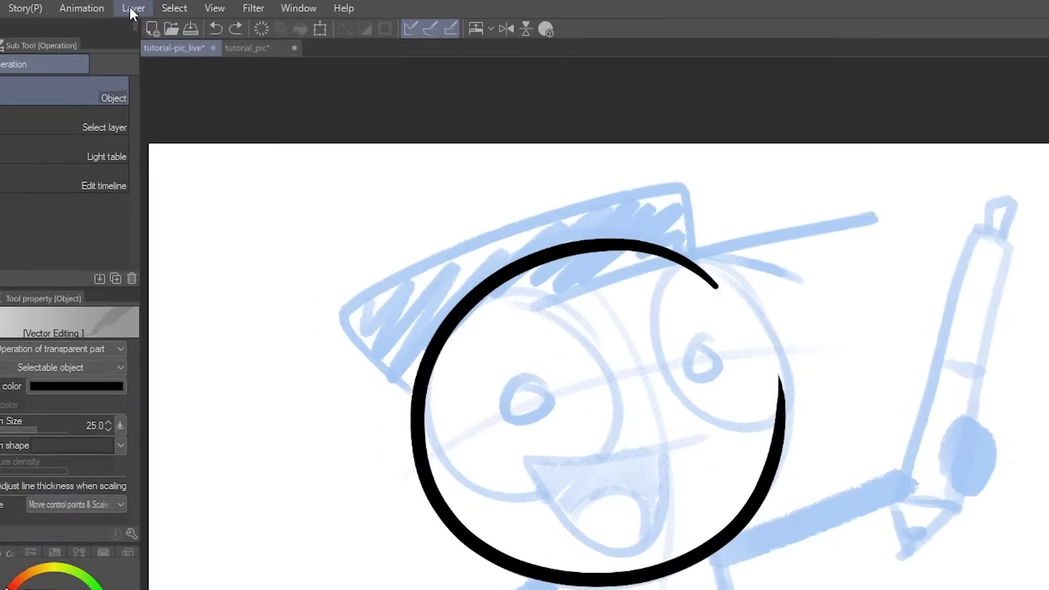
Add vector layers via Layer > New Layer > Vector layer and the New vector layer button
{"action": "left_click", "coordinate": [136, 6]}
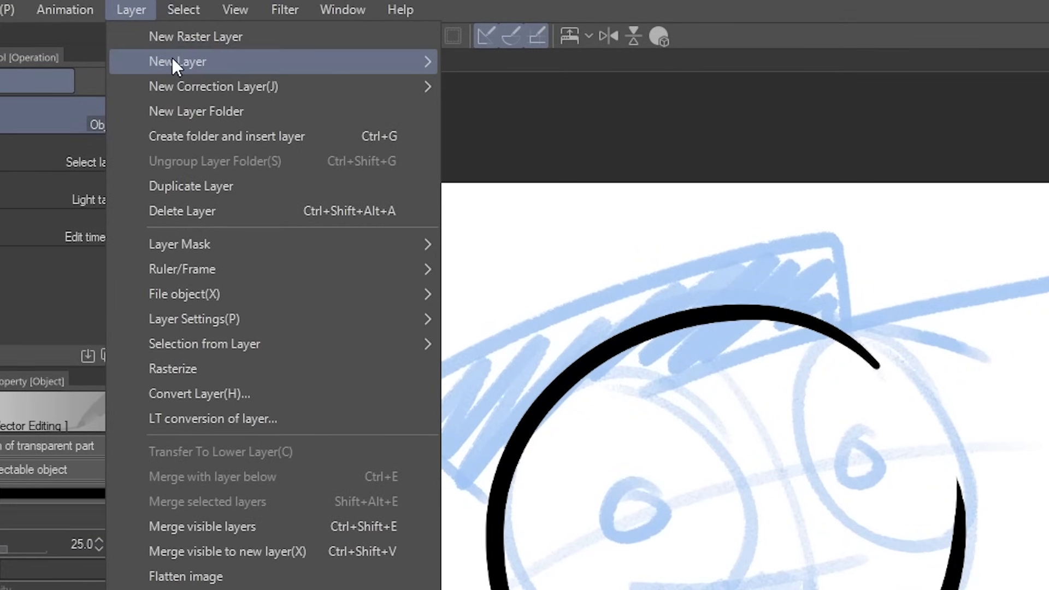
{"action": "mouse_move", "coordinate": [172, 60]}
{"action": "left_click", "coordinate": [509, 90]}
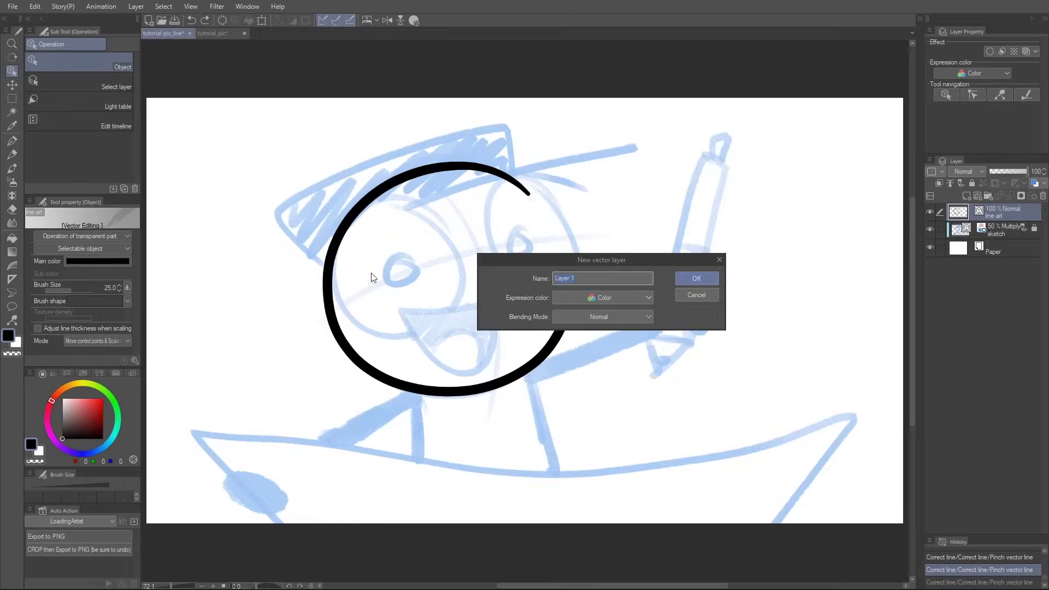
{"action": "left_click", "coordinate": [696, 279]}
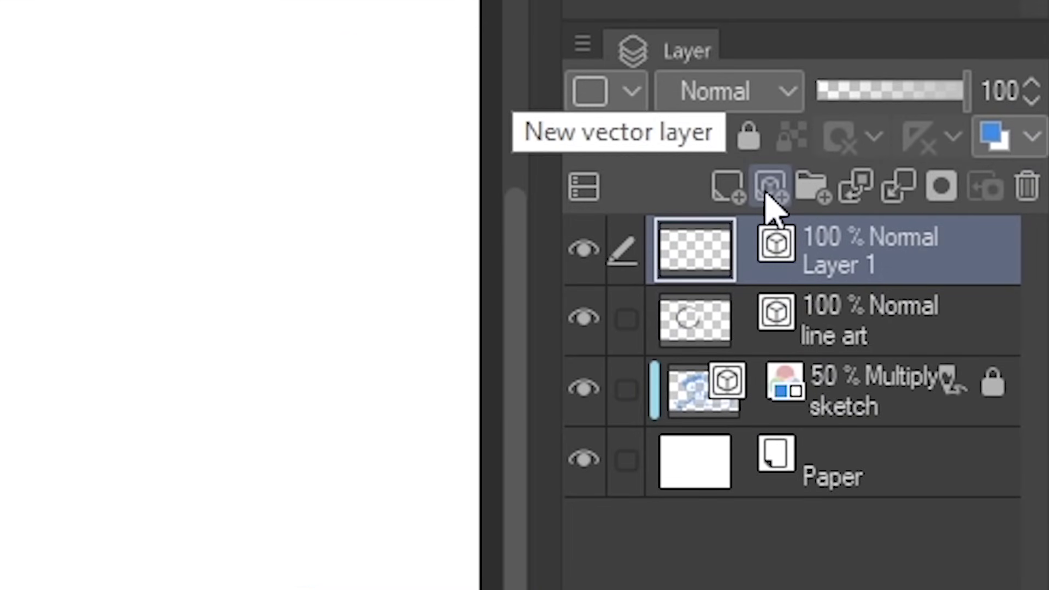
{"action": "left_click", "coordinate": [770, 189]}
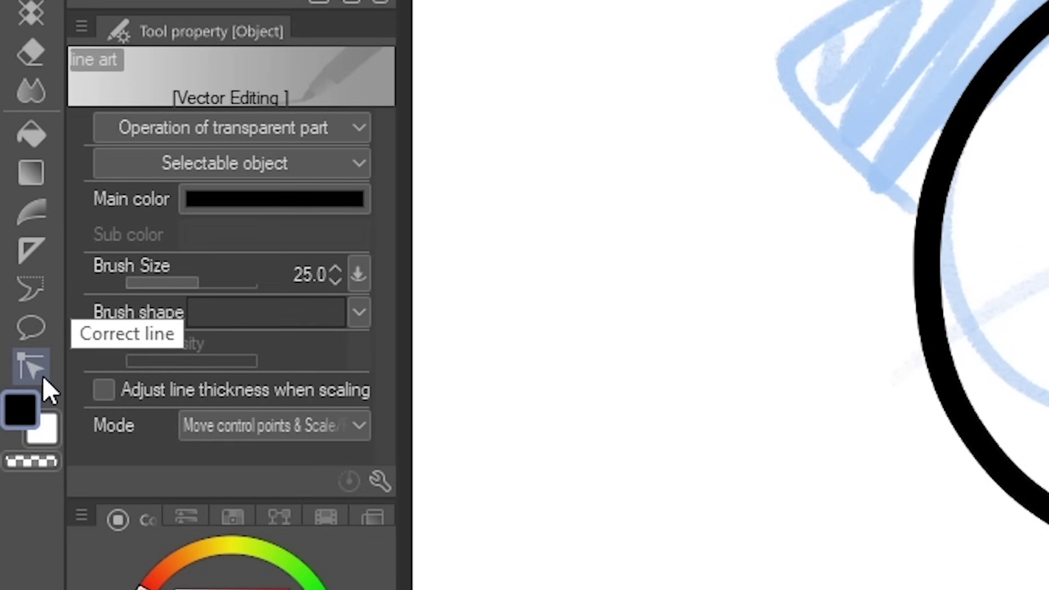
{"action": "left_click", "coordinate": [15, 321]}
{"action": "left_click", "coordinate": [344, 239]}
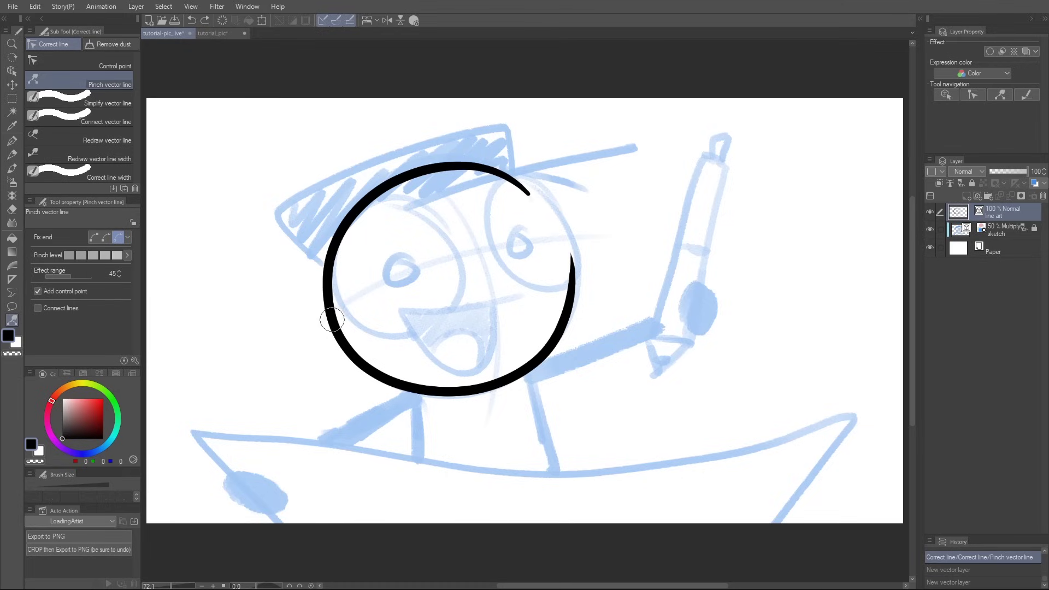
{"action": "left_click_drag", "start_coordinate": [322, 305], "coordinate": [361, 305]}
{"action": "mouse_move", "coordinate": [513, 367]}
{"action": "left_mouse_down"}
{"action": "mouse_move", "coordinate": [519, 377]}
{"action": "mouse_move", "coordinate": [516, 367]}
{"action": "left_mouse_up"}
{"action": "key", "text": "ctrl+z"}
{"action": "key", "text": "ctrl+z"}
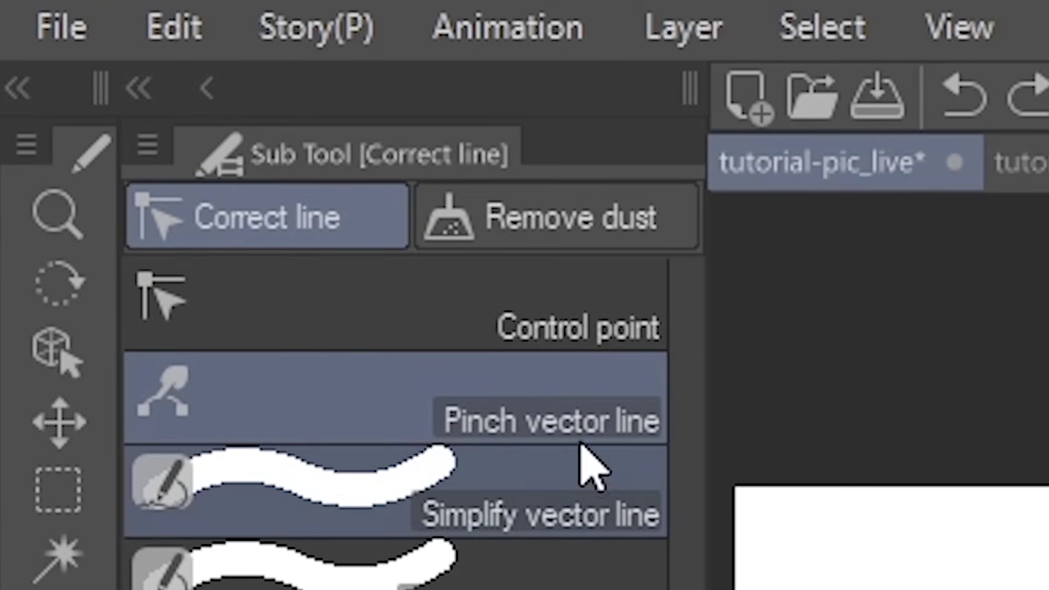
{"action": "left_click", "coordinate": [580, 327]}
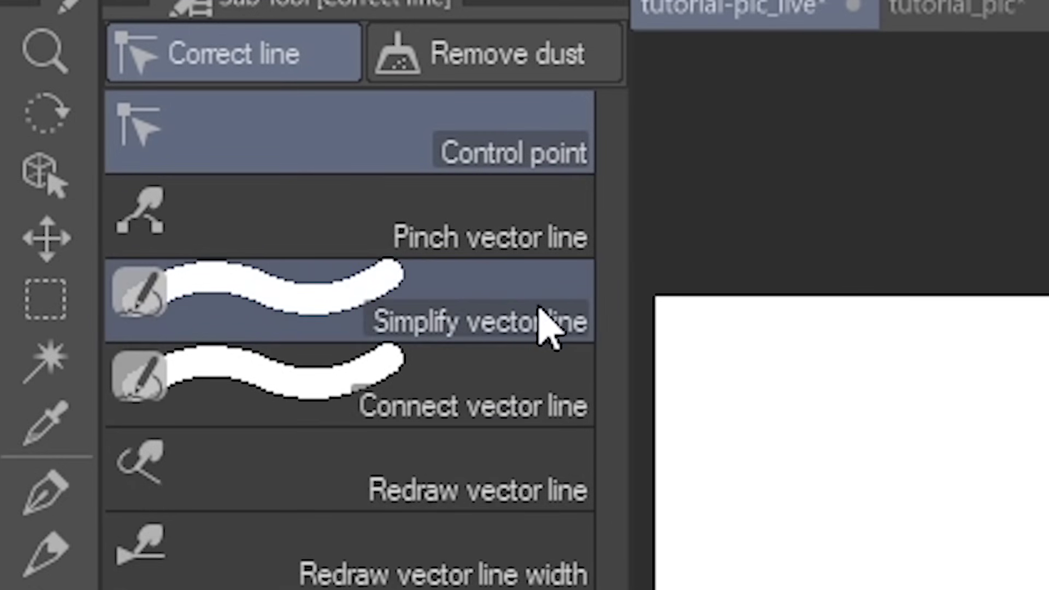
{"action": "left_click", "coordinate": [541, 322]}
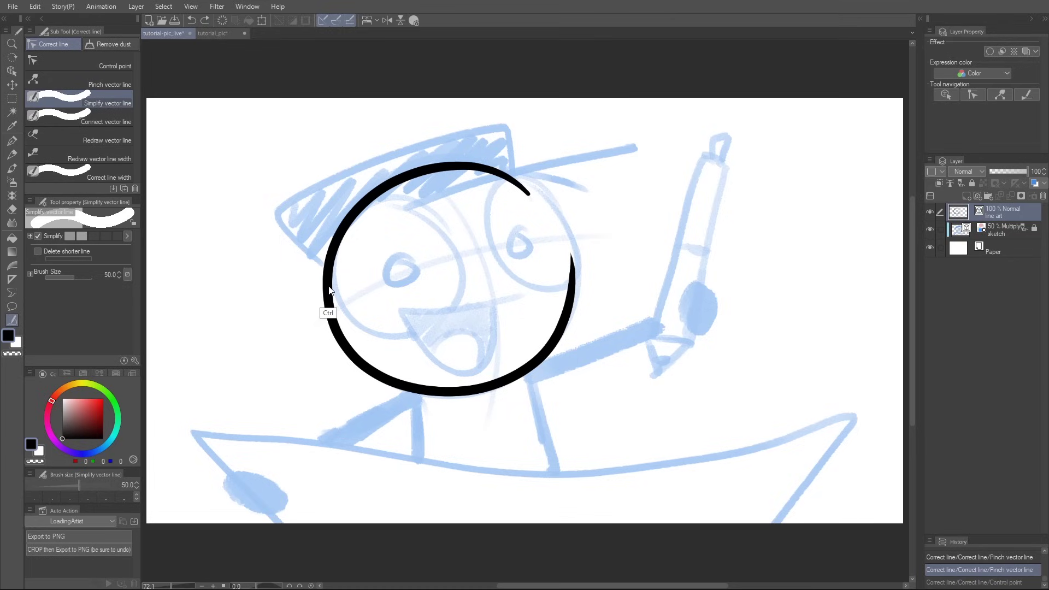
Simplify and bend the left side of the black circle line
{"action": "left_click", "coordinate": [329, 289], "text": "ctrl"}
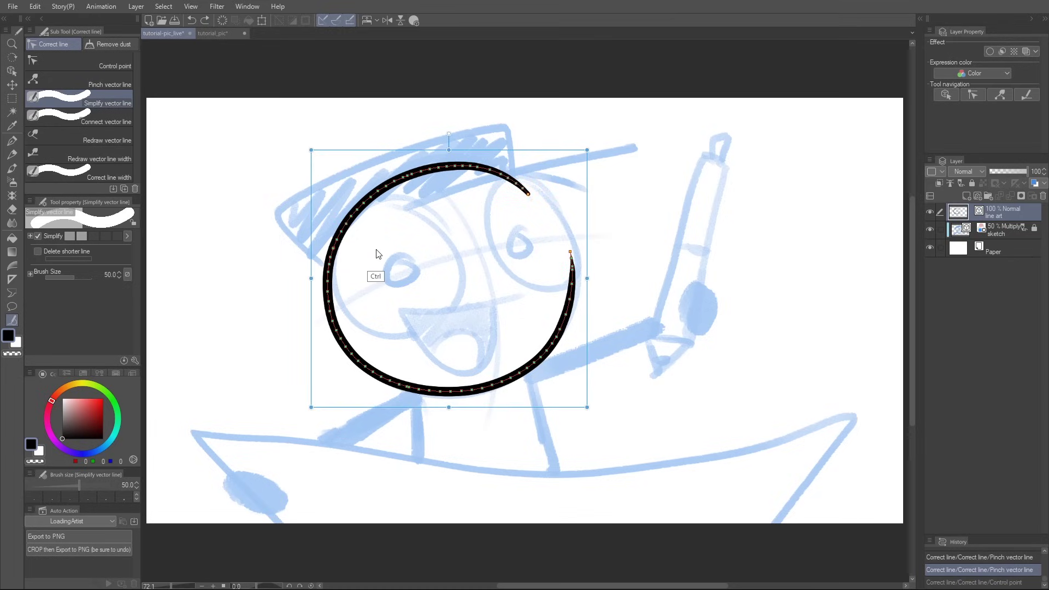
{"action": "left_click_drag", "start_coordinate": [367, 202], "coordinate": [364, 363]}
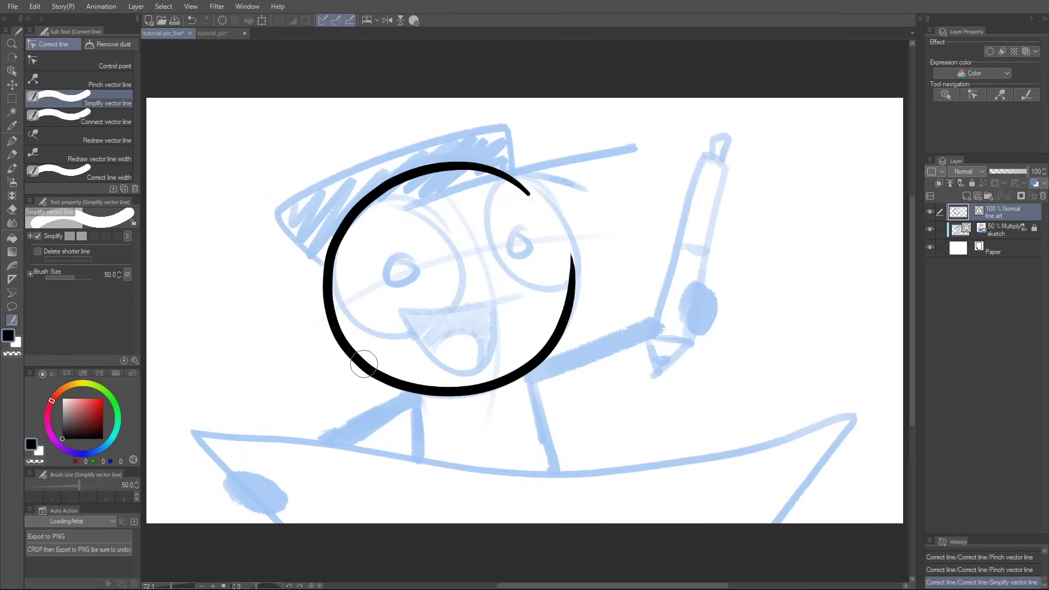
{"action": "left_click", "coordinate": [335, 298], "text": "ctrl"}
{"action": "left_click_drag", "start_coordinate": [331, 301], "coordinate": [354, 306]}
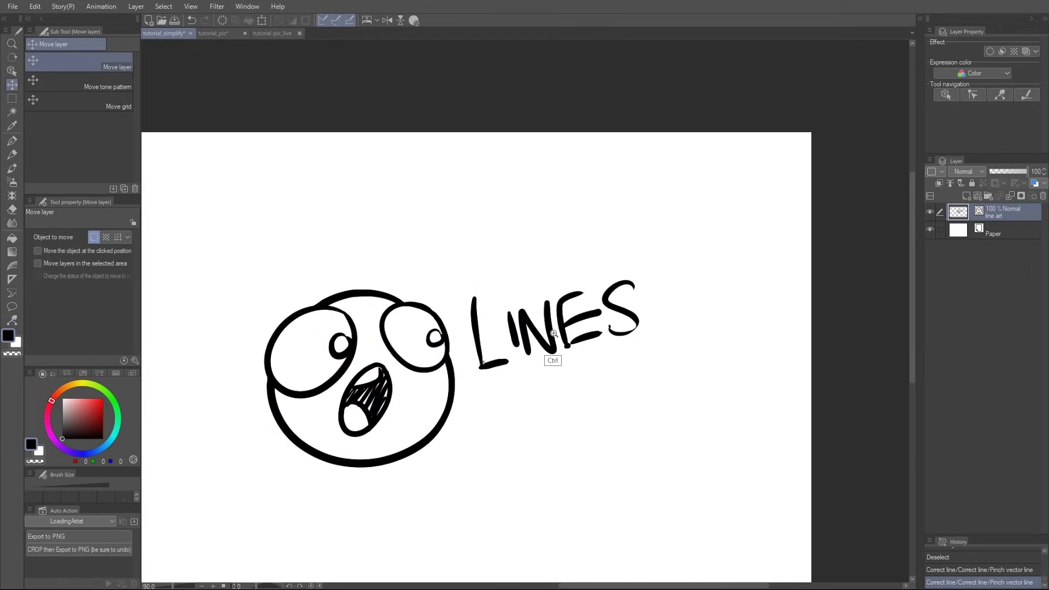
{"action": "left_click_drag", "start_coordinate": [546, 342], "coordinate": [598, 327]}
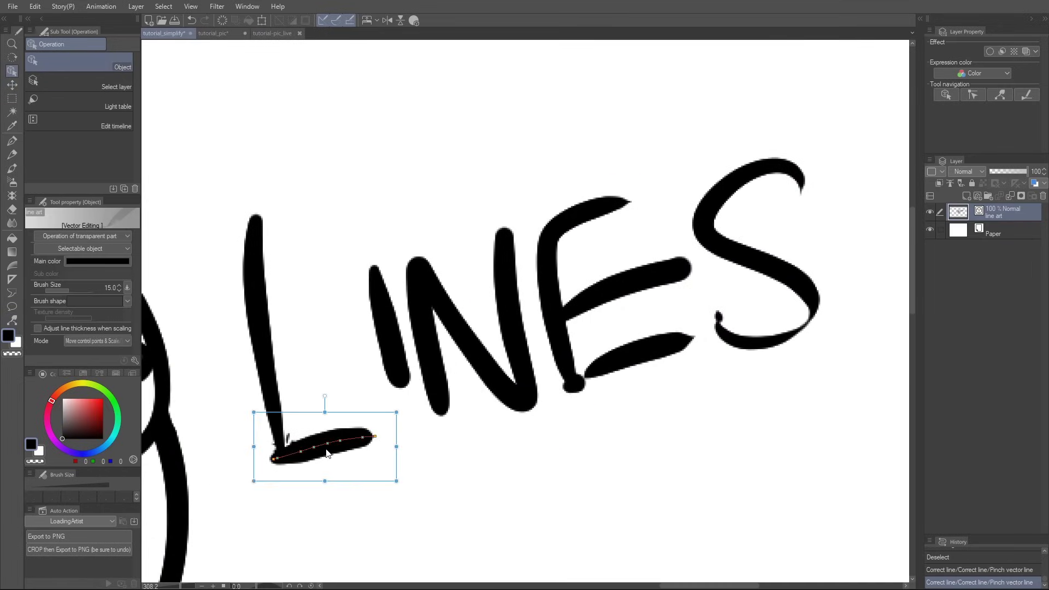
Enable Delete shorter line and simplify the strokes in the LINES example
{"action": "left_click_drag", "start_coordinate": [377, 434], "coordinate": [281, 445]}
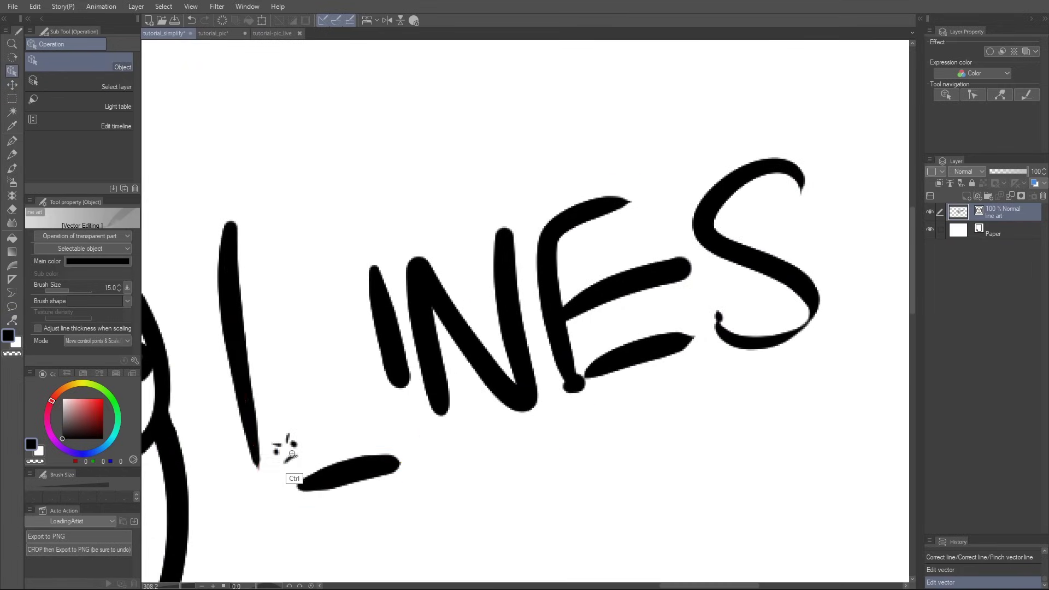
{"action": "scroll", "coordinate": [347, 433], "scroll_direction": "up", "scroll_amount": 5}
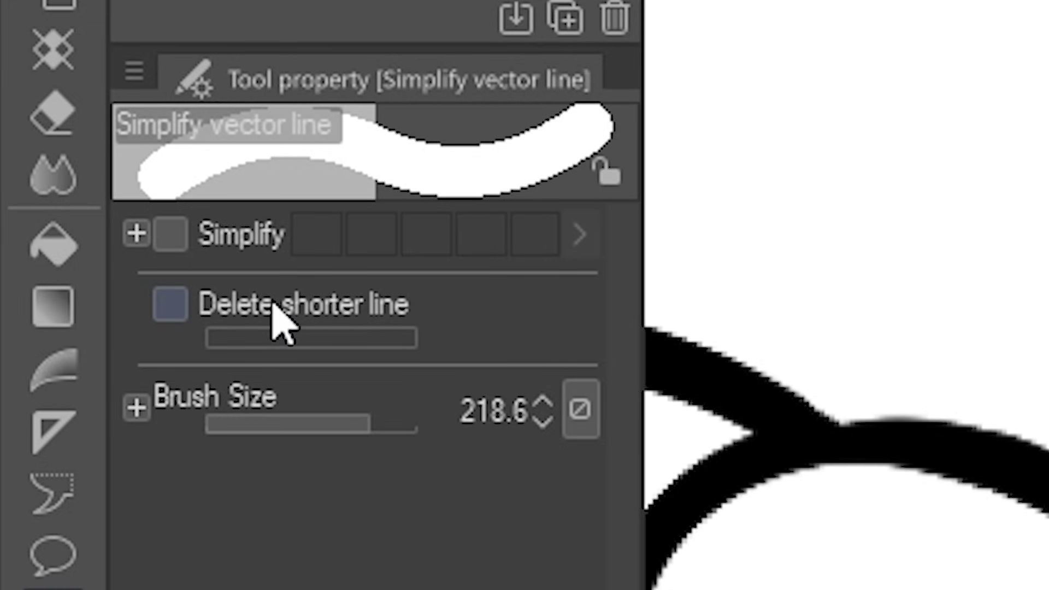
{"action": "left_click", "coordinate": [274, 307]}
{"action": "mouse_move", "coordinate": [382, 241]}
{"action": "left_mouse_down"}
{"action": "mouse_move", "coordinate": [549, 335]}
{"action": "mouse_move", "coordinate": [692, 383]}
{"action": "mouse_move", "coordinate": [409, 497]}
{"action": "left_mouse_up"}
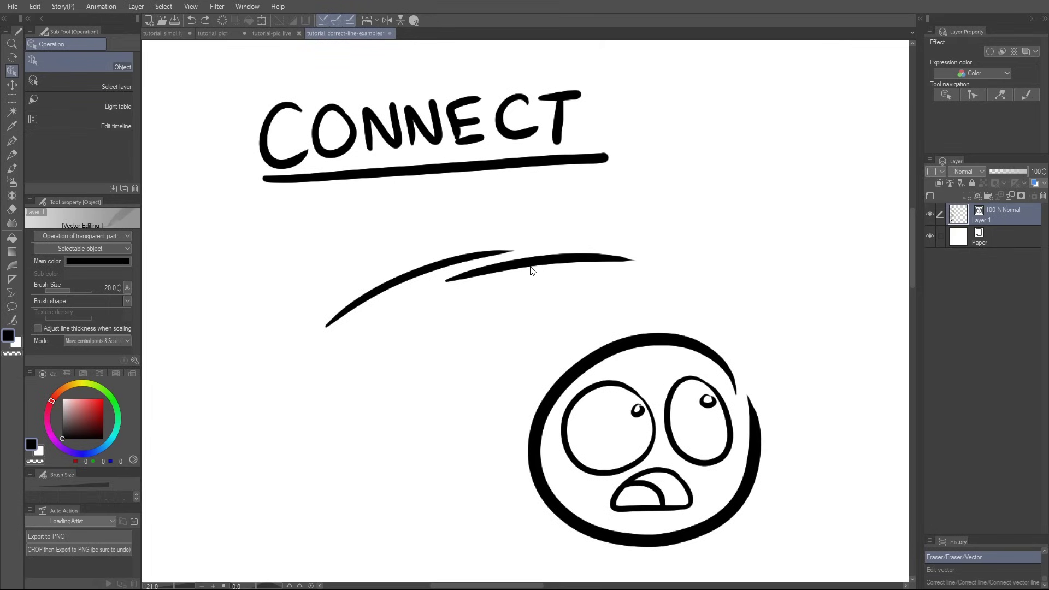
Join the right CONNECT stroke onto the left one, trying and undoing a pinch into an arch
{"action": "left_click_drag", "start_coordinate": [532, 271], "coordinate": [538, 252]}
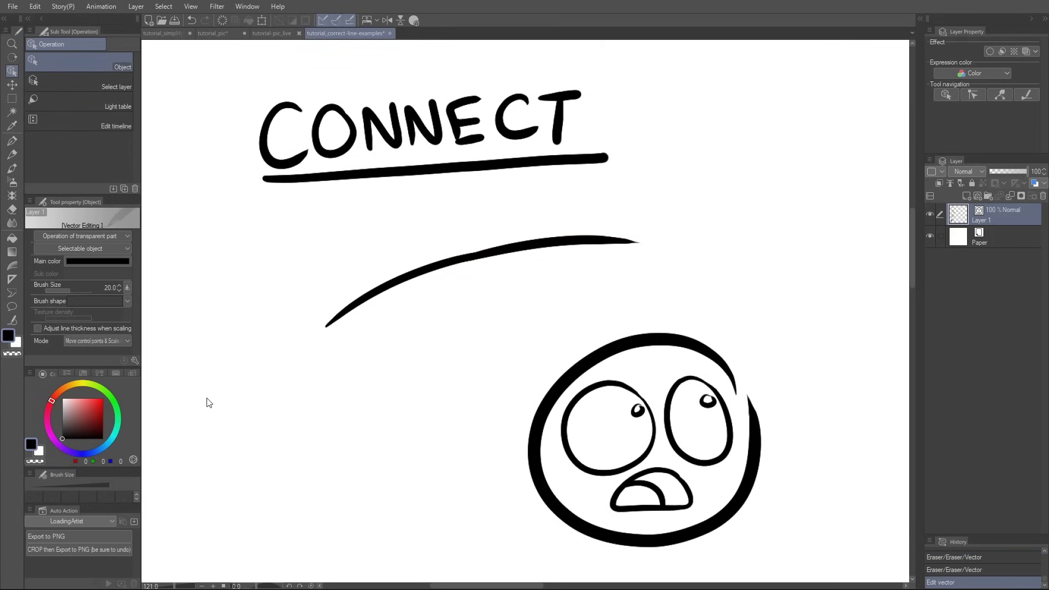
{"action": "left_click", "coordinate": [12, 320]}
{"action": "left_click_drag", "start_coordinate": [333, 330], "coordinate": [662, 254]}
{"action": "left_click_drag", "start_coordinate": [468, 253], "coordinate": [468, 199]}
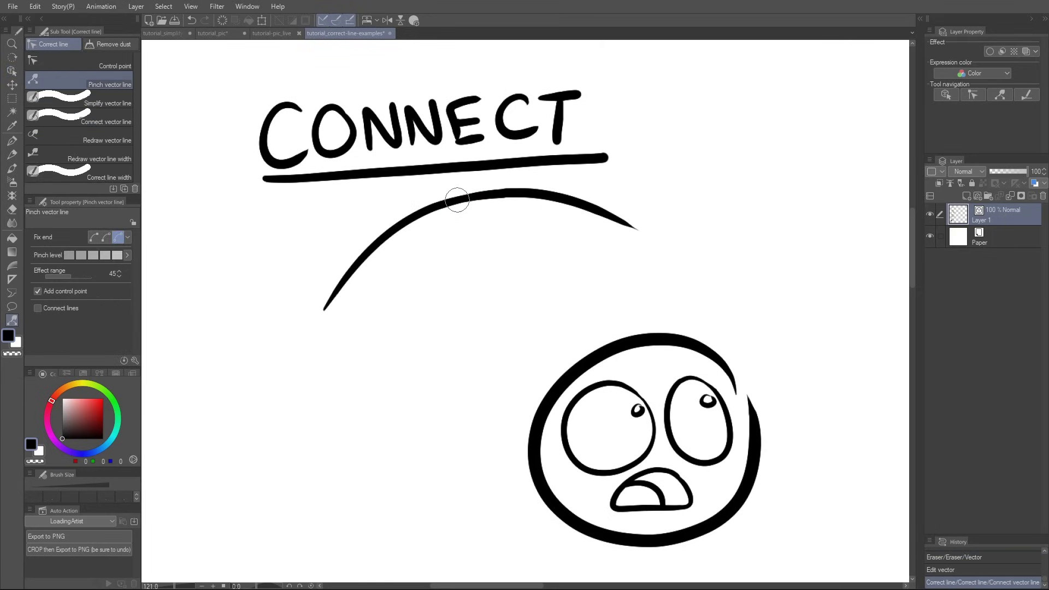
{"action": "key", "text": "ctrl+z"}
Try closing the face outline gap with Connect vector line, undo, then pinch its top-right end toward the gap
{"action": "key", "text": "ctrl"}
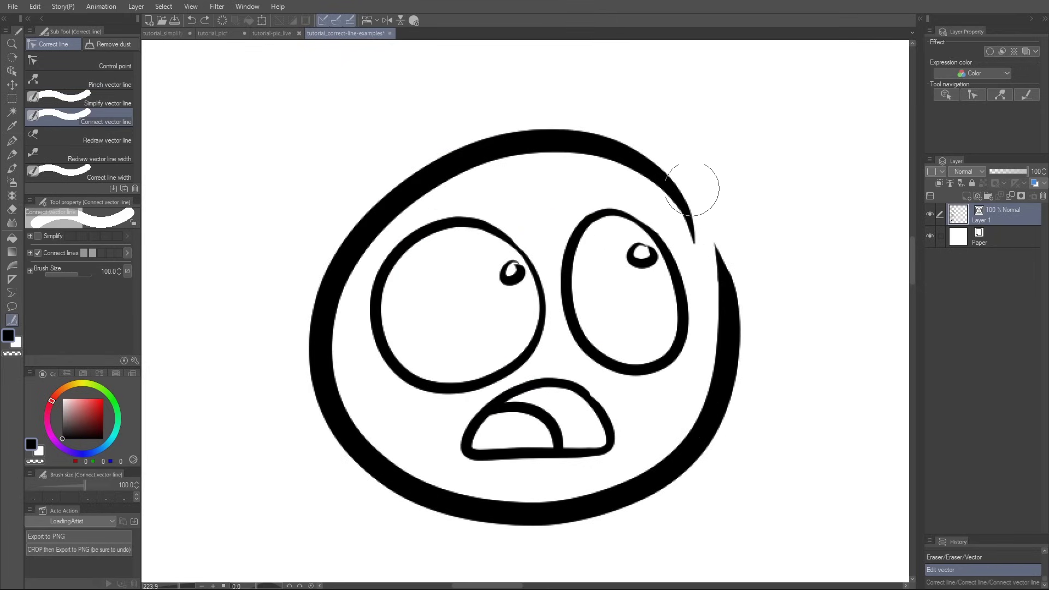
{"action": "left_click_drag", "start_coordinate": [690, 184], "coordinate": [745, 385]}
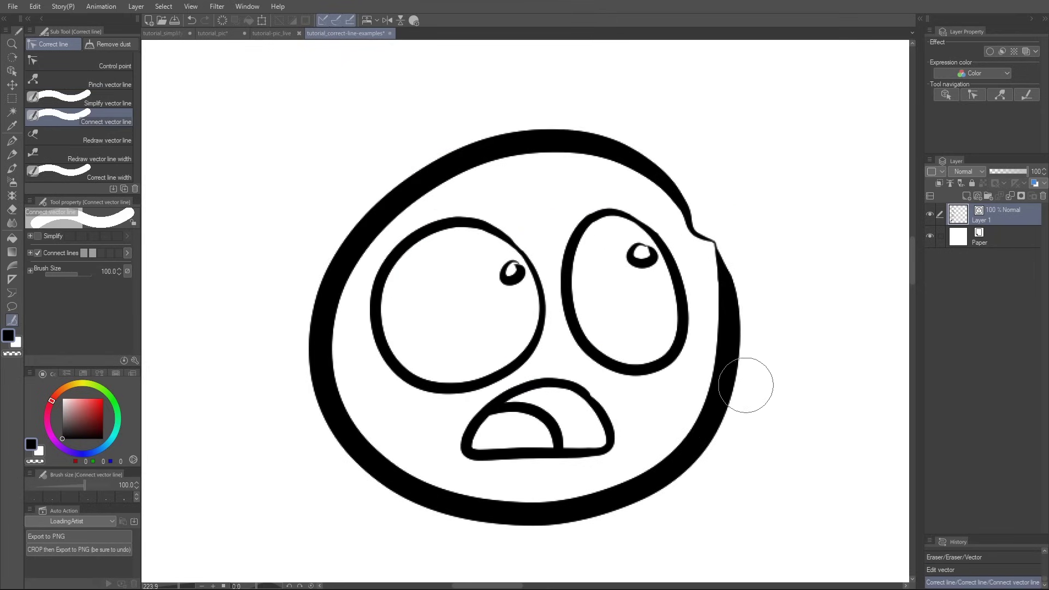
{"action": "key", "text": "ctrl+z"}
{"action": "left_click", "coordinate": [81, 82]}
{"action": "mouse_move", "coordinate": [680, 210]}
{"action": "left_mouse_down"}
{"action": "mouse_move", "coordinate": [716, 247]}
{"action": "mouse_move", "coordinate": [816, 217]}
{"action": "left_mouse_up"}
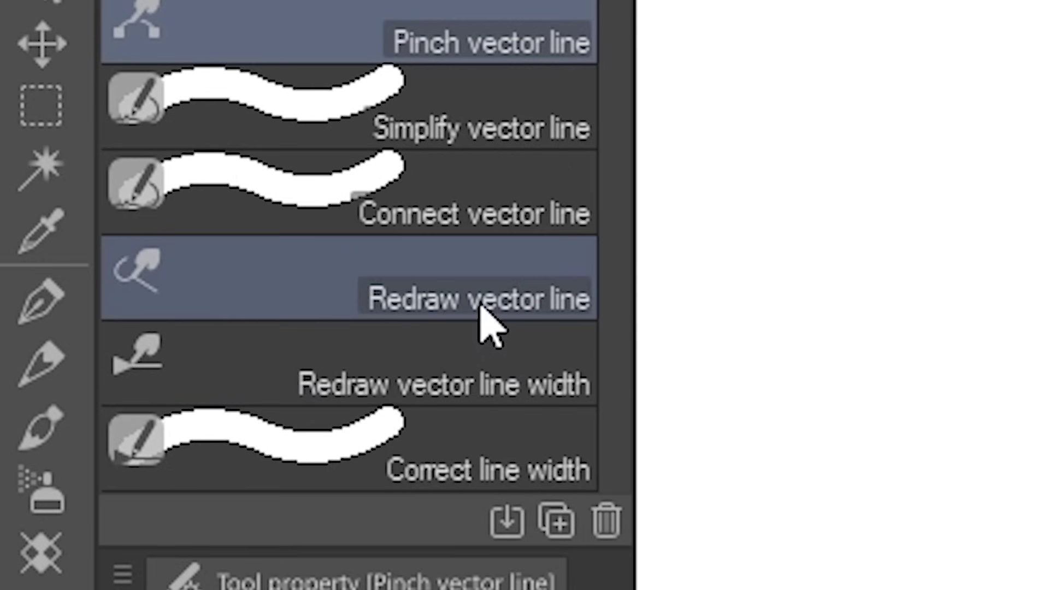
Redraw the REDRAW face's vertical line, mouth and head bottom into a wavy blob
{"action": "left_click", "coordinate": [110, 143]}
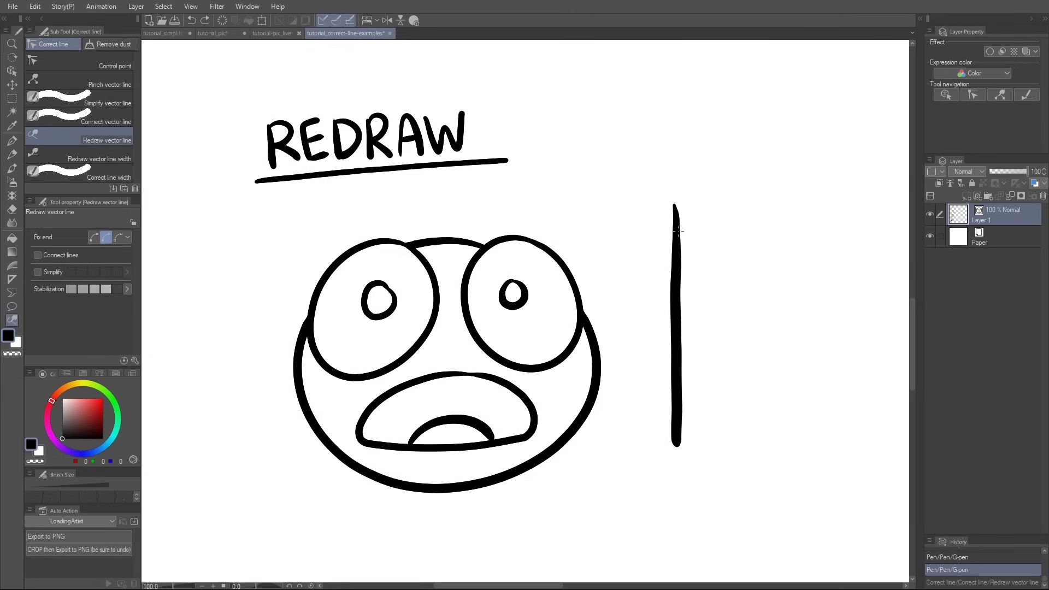
{"action": "mouse_move", "coordinate": [678, 231]}
{"action": "left_mouse_down"}
{"action": "mouse_move", "coordinate": [664, 383]}
{"action": "mouse_move", "coordinate": [677, 445]}
{"action": "left_mouse_up"}
{"action": "mouse_move", "coordinate": [510, 383]}
{"action": "left_mouse_down"}
{"action": "mouse_move", "coordinate": [370, 388]}
{"action": "mouse_move", "coordinate": [452, 447]}
{"action": "mouse_move", "coordinate": [521, 393]}
{"action": "left_mouse_up"}
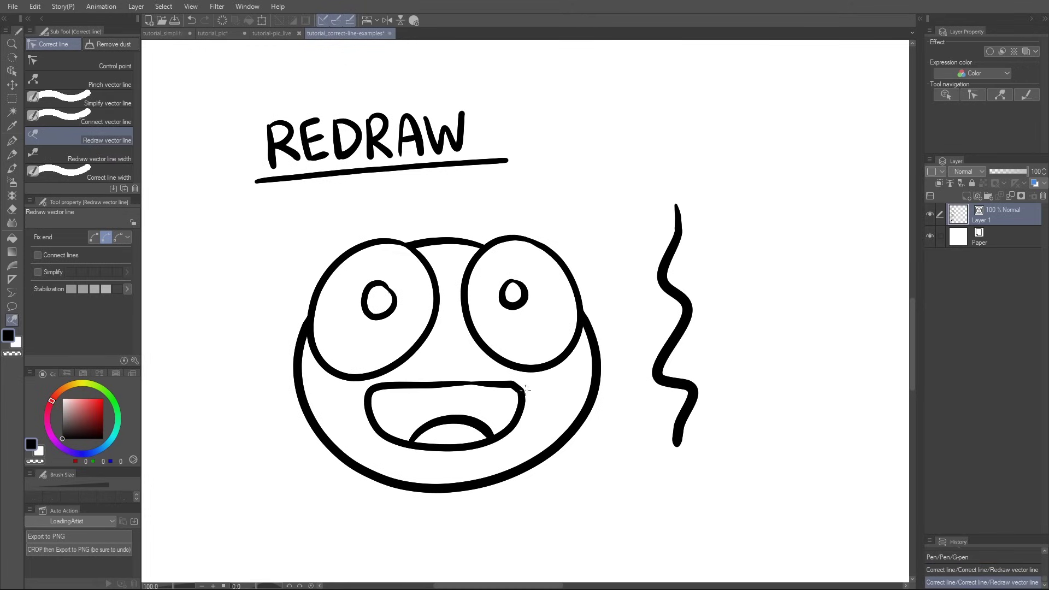
{"action": "mouse_move", "coordinate": [301, 376]}
{"action": "left_mouse_down"}
{"action": "mouse_move", "coordinate": [497, 483]}
{"action": "mouse_move", "coordinate": [579, 328]}
{"action": "left_mouse_up"}
{"action": "mouse_move", "coordinate": [317, 360]}
{"action": "left_mouse_down"}
{"action": "mouse_move", "coordinate": [437, 320]}
{"action": "mouse_move", "coordinate": [470, 322]}
{"action": "left_mouse_up"}
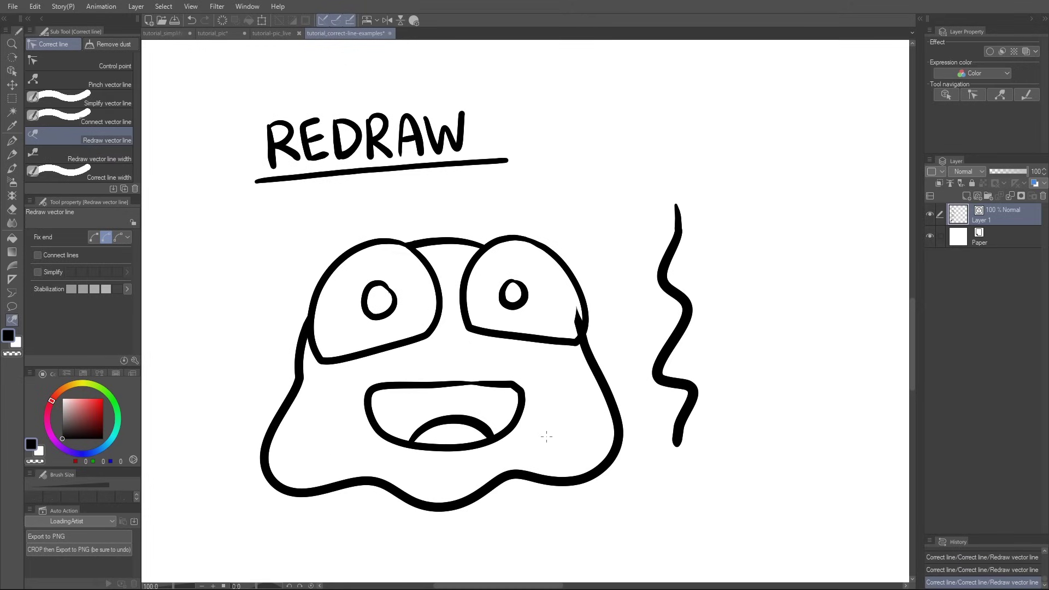
Make the hello stroke thinner and thicken the cat's outline, undoing the last change
{"action": "left_click", "coordinate": [107, 156]}
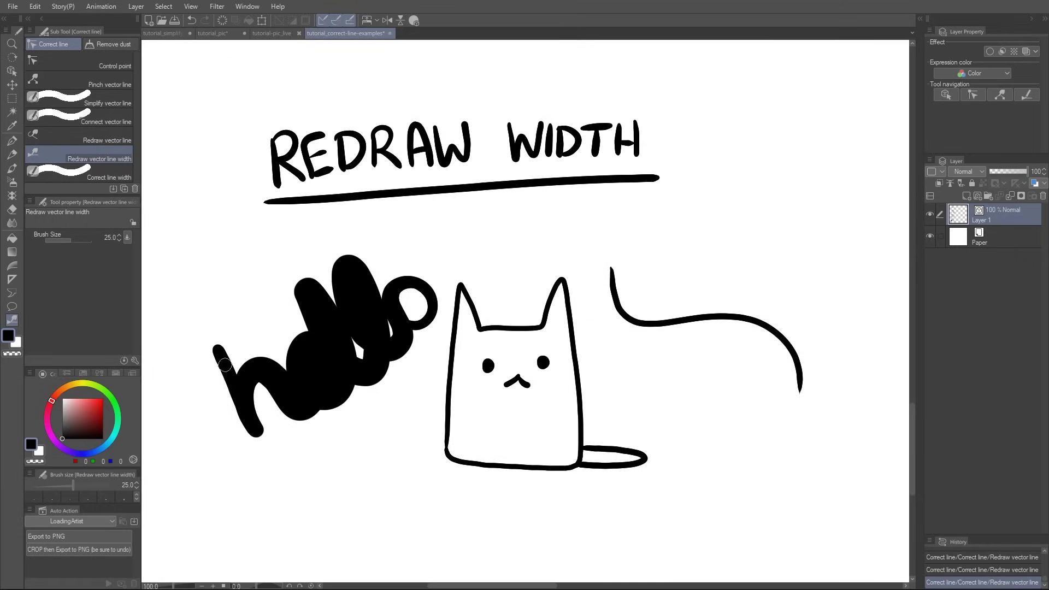
{"action": "mouse_move", "coordinate": [224, 365]}
{"action": "left_mouse_down"}
{"action": "mouse_move", "coordinate": [248, 422]}
{"action": "mouse_move", "coordinate": [305, 411]}
{"action": "mouse_move", "coordinate": [301, 302]}
{"action": "mouse_move", "coordinate": [347, 285]}
{"action": "mouse_move", "coordinate": [387, 321]}
{"action": "mouse_move", "coordinate": [424, 287]}
{"action": "left_mouse_up"}
{"action": "mouse_move", "coordinate": [446, 431]}
{"action": "left_mouse_down"}
{"action": "mouse_move", "coordinate": [563, 284]}
{"action": "mouse_move", "coordinate": [571, 328]}
{"action": "left_mouse_up"}
{"action": "mouse_move", "coordinate": [546, 468]}
{"action": "left_mouse_down"}
{"action": "mouse_move", "coordinate": [573, 305]}
{"action": "mouse_move", "coordinate": [799, 382]}
{"action": "left_mouse_up"}
{"action": "key", "text": "ctrl+z"}
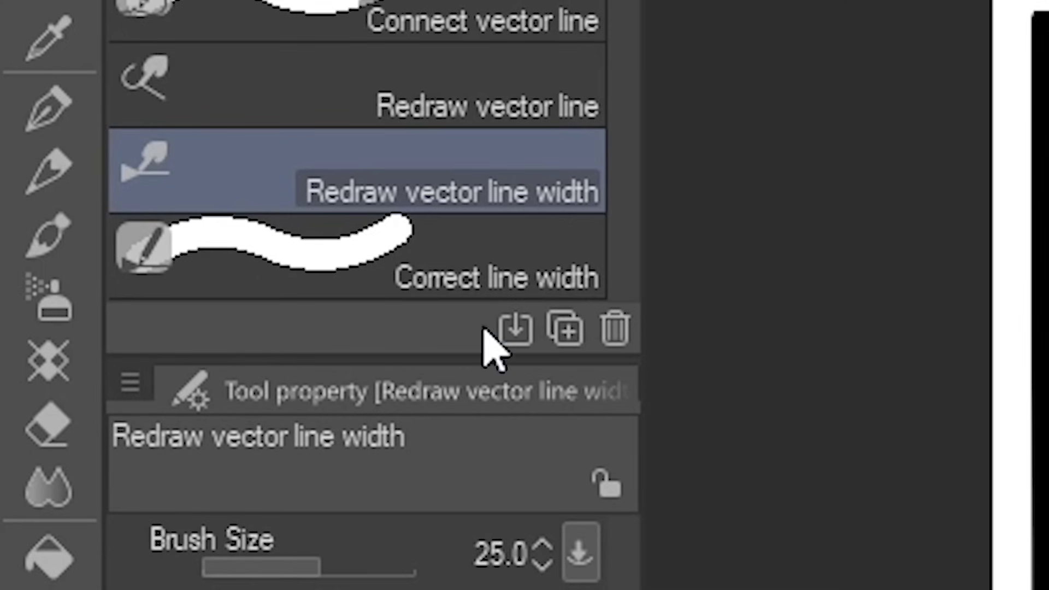
Thicken the comic head's left and upper-left outline with Correct line width
{"action": "left_click", "coordinate": [443, 295]}
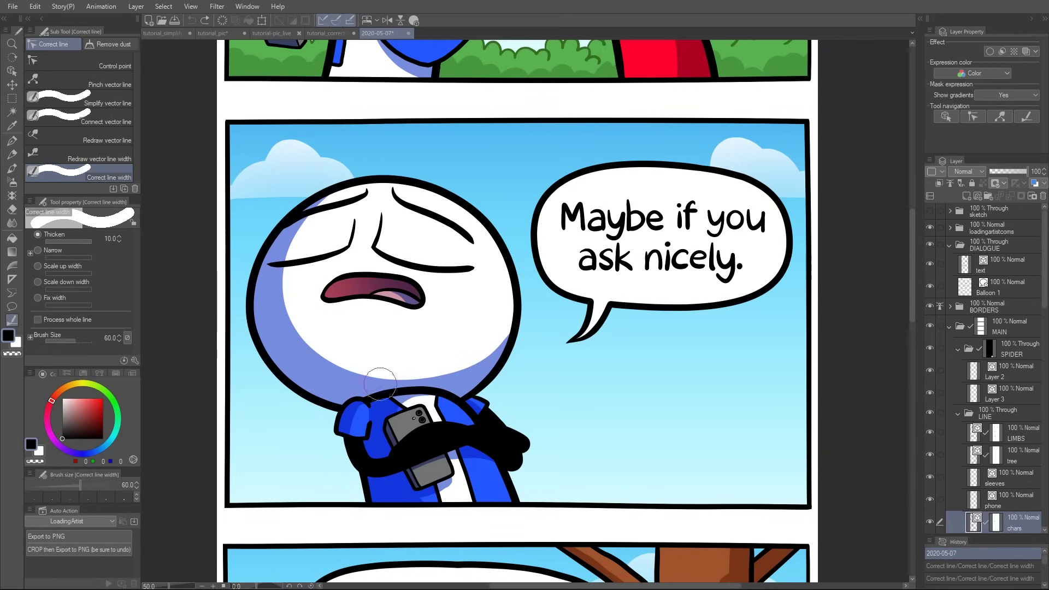
{"action": "mouse_move", "coordinate": [380, 380]}
{"action": "left_mouse_down"}
{"action": "mouse_move", "coordinate": [273, 230]}
{"action": "mouse_move", "coordinate": [382, 164]}
{"action": "mouse_move", "coordinate": [512, 422]}
{"action": "left_mouse_up"}
{"action": "left_click_drag", "start_coordinate": [249, 284], "coordinate": [306, 186]}
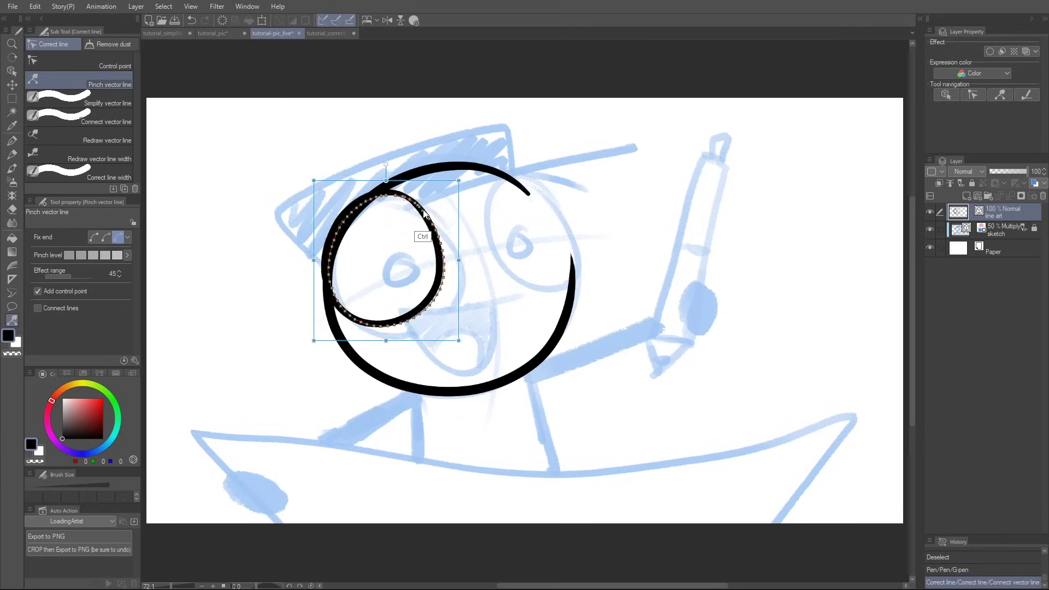
Pinch the eye circles into shape, then ink the open smiling mouth and both pupils
{"action": "left_click_drag", "start_coordinate": [425, 214], "coordinate": [464, 262]}
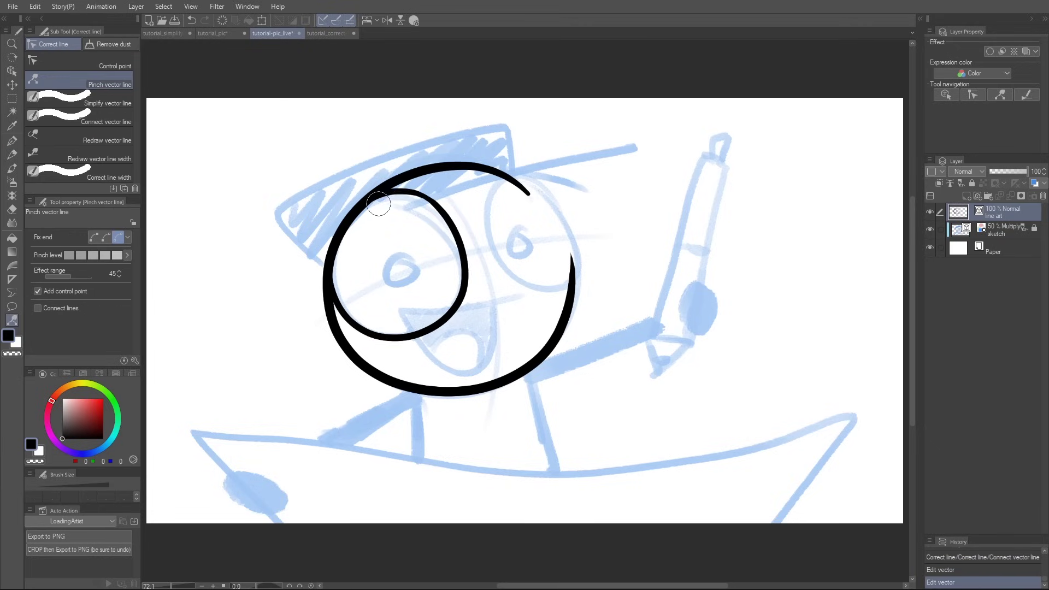
{"action": "left_click_drag", "start_coordinate": [524, 197], "coordinate": [579, 256]}
{"action": "key", "text": "p"}
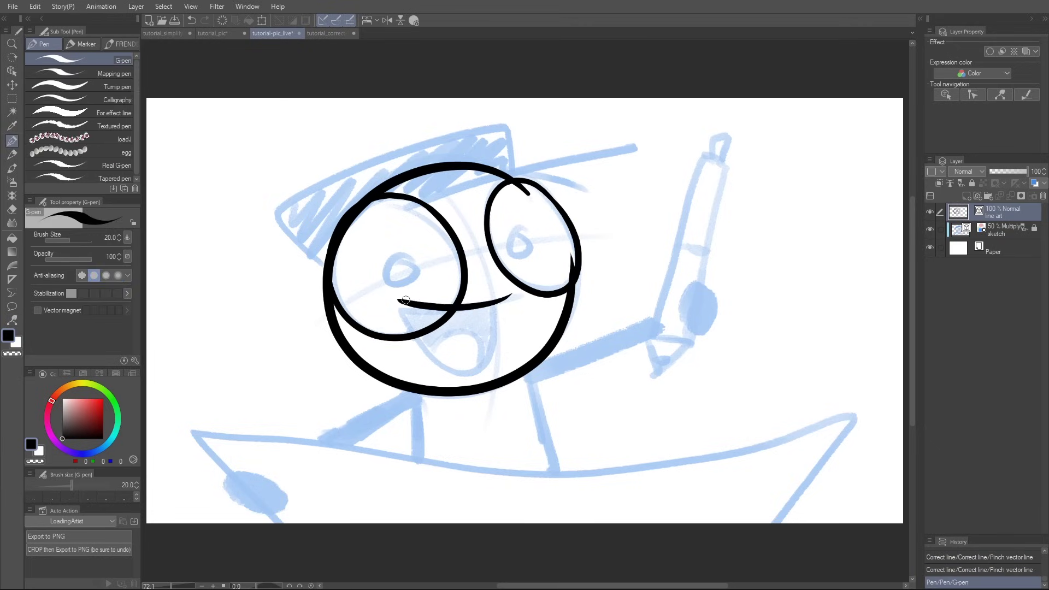
{"action": "left_click_drag", "start_coordinate": [389, 308], "coordinate": [510, 295]}
{"action": "left_click_drag", "start_coordinate": [492, 281], "coordinate": [485, 375]}
{"action": "left_click_drag", "start_coordinate": [397, 299], "coordinate": [418, 367]}
{"action": "left_click_drag", "start_coordinate": [421, 363], "coordinate": [483, 372]}
{"action": "left_click_drag", "start_coordinate": [407, 257], "coordinate": [401, 254]}
{"action": "left_click_drag", "start_coordinate": [519, 231], "coordinate": [518, 233]}
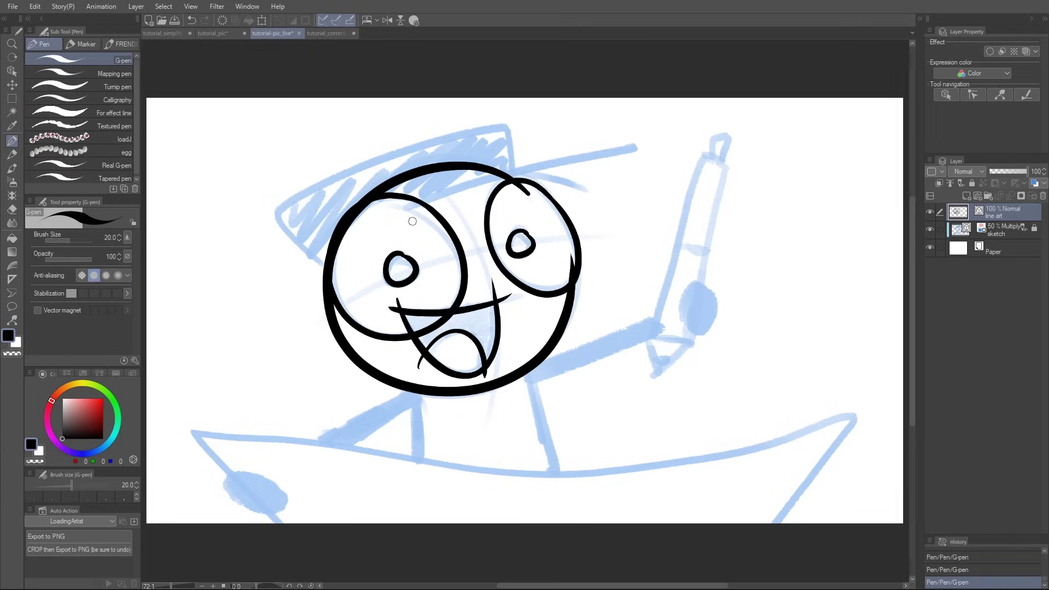
Ink the thick hat brim and the hat's thinner outer lines
{"action": "left_click_drag", "start_coordinate": [328, 264], "coordinate": [654, 140]}
{"action": "key", "text": "bracketleft"}
{"action": "left_click_drag", "start_coordinate": [279, 210], "coordinate": [344, 284]}
{"action": "left_click_drag", "start_coordinate": [266, 227], "coordinate": [560, 114]}
{"action": "mouse_move", "coordinate": [497, 119]}
{"action": "left_mouse_down"}
{"action": "mouse_move", "coordinate": [501, 166]}
{"action": "mouse_move", "coordinate": [571, 187]}
{"action": "left_mouse_up"}
{"action": "key", "text": "bracketright"}
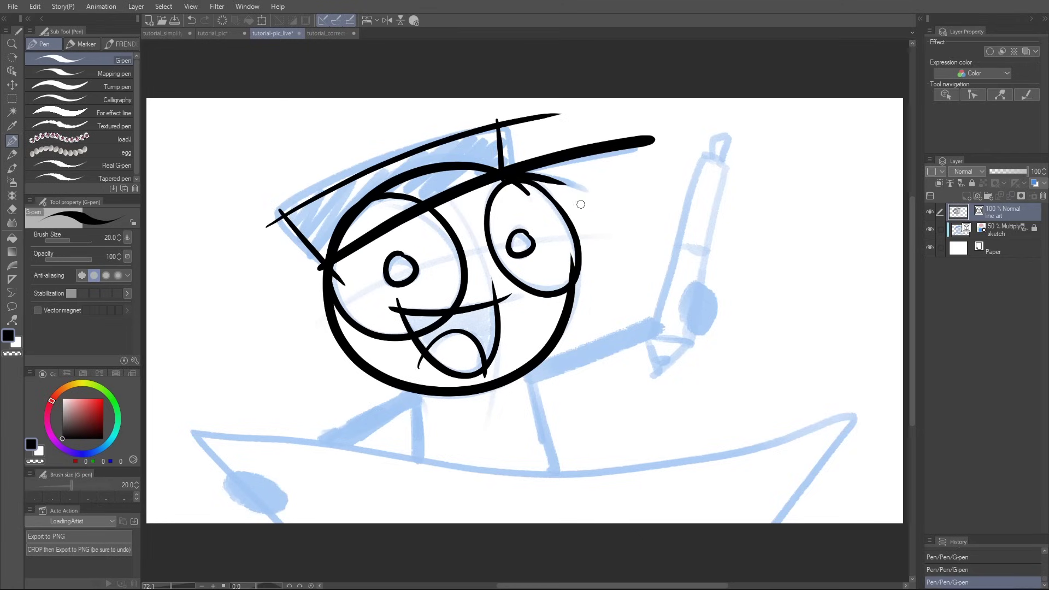
Ink both neck lines and the boat's diagonal edge and long line
{"action": "left_click_drag", "start_coordinate": [414, 378], "coordinate": [418, 478]}
{"action": "left_click_drag", "start_coordinate": [520, 356], "coordinate": [557, 490]}
{"action": "key", "text": "bracketleft"}
{"action": "key", "text": "bracketleft"}
{"action": "left_click_drag", "start_coordinate": [178, 408], "coordinate": [273, 524]}
{"action": "left_click_drag", "start_coordinate": [165, 433], "coordinate": [858, 415]}
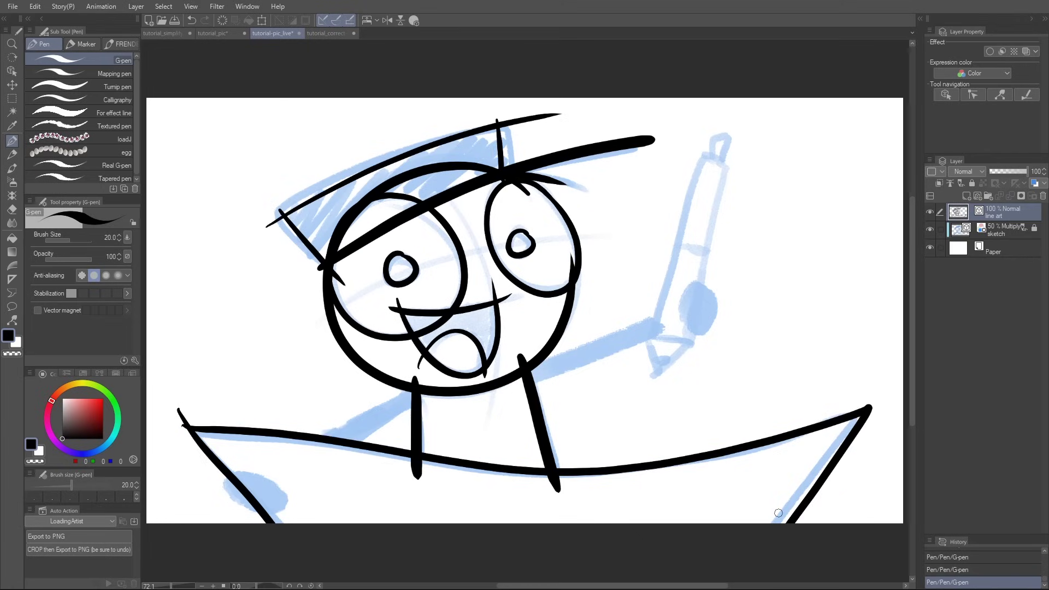
Ink the raised pencil's long side, pointed tip and band
{"action": "left_click_drag", "start_coordinate": [706, 131], "coordinate": [634, 409]}
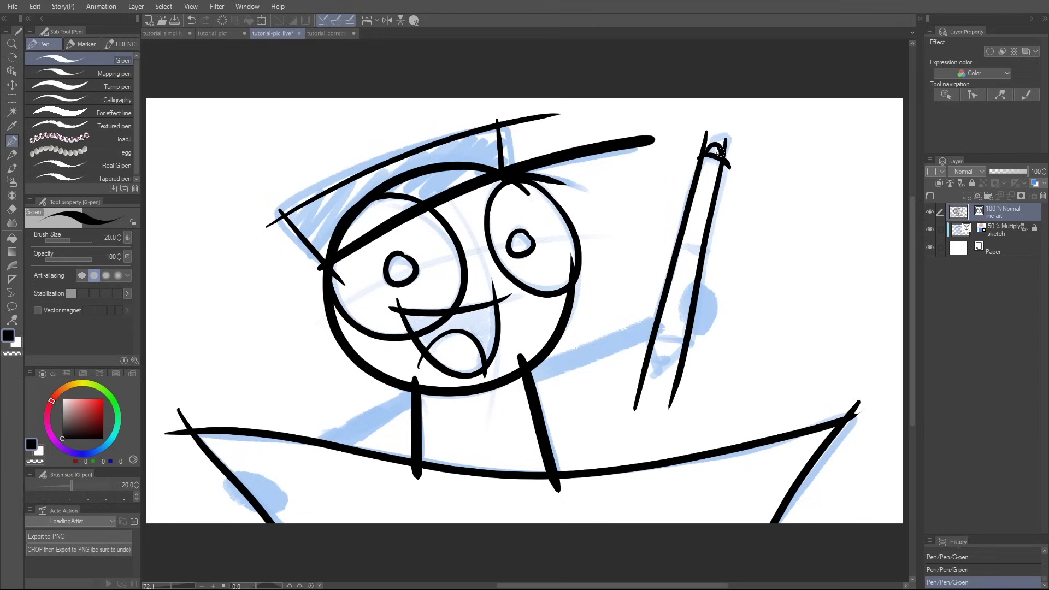
{"action": "left_click_drag", "start_coordinate": [652, 341], "coordinate": [667, 407]}
{"action": "mouse_move", "coordinate": [716, 326]}
{"action": "left_mouse_down"}
{"action": "mouse_move", "coordinate": [662, 371]}
{"action": "mouse_move", "coordinate": [682, 350]}
{"action": "left_mouse_up"}
{"action": "left_click_drag", "start_coordinate": [659, 250], "coordinate": [715, 265]}
Save the drawing and select the Vector eraser
{"action": "key", "text": "ctrl+s"}
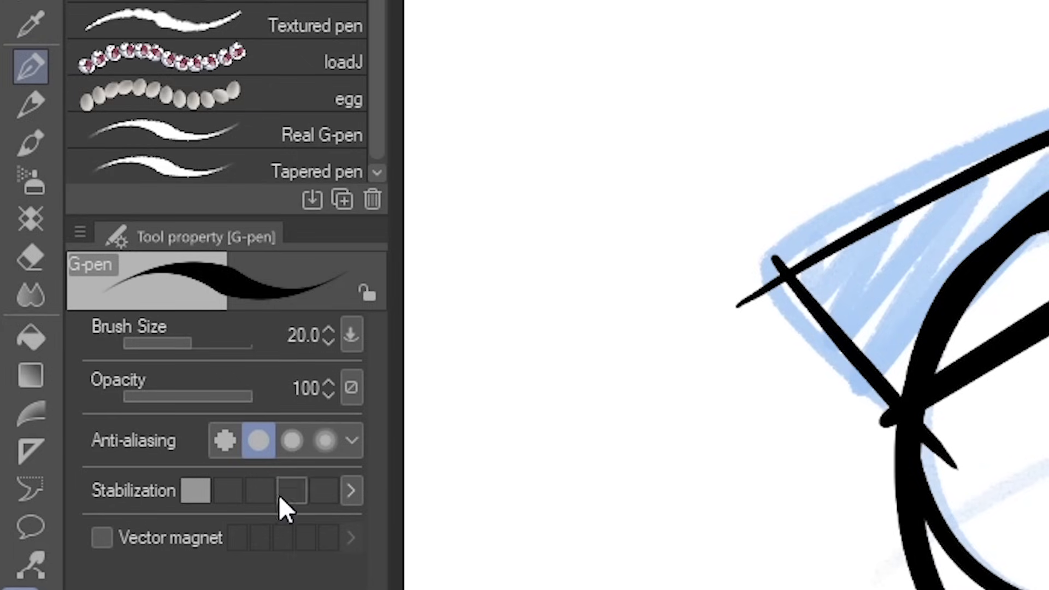
{"action": "left_click", "coordinate": [31, 256]}
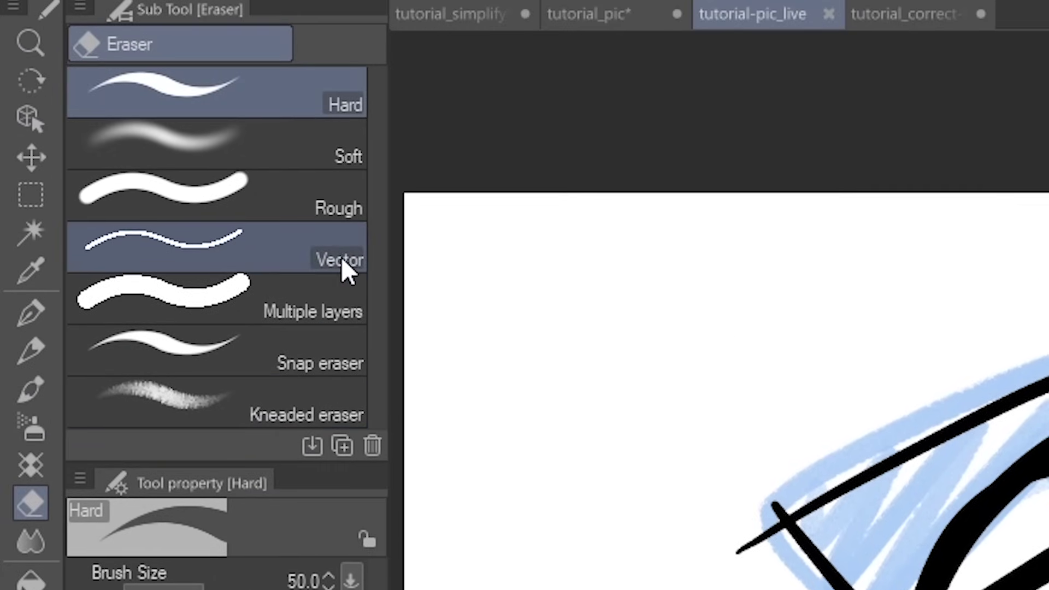
{"action": "left_click", "coordinate": [340, 262]}
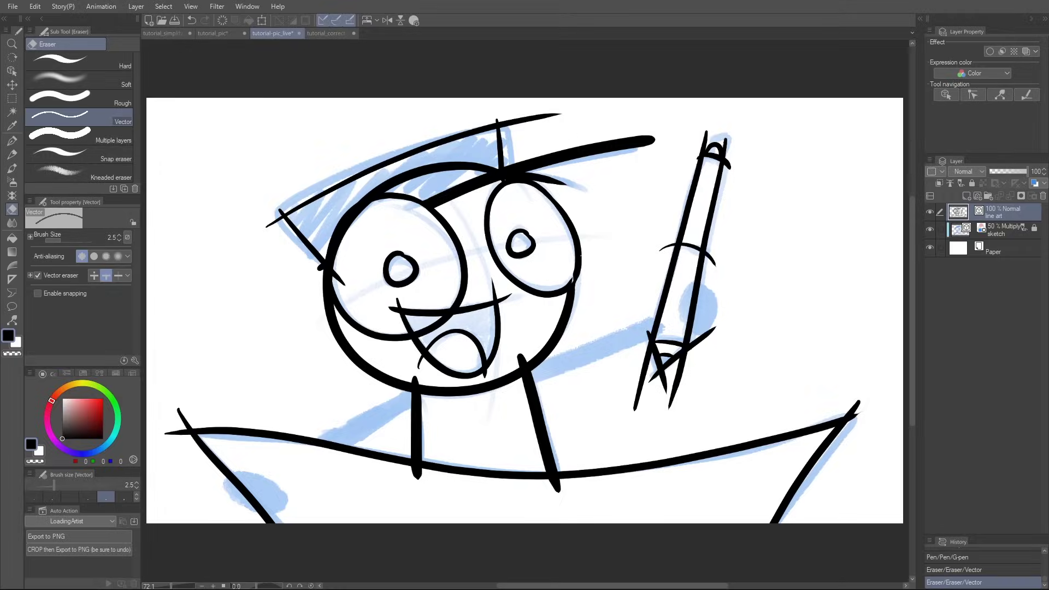
Compare mouth, neck and hat-top cleanups with undo/redo, then erase the arc over the left eye
{"action": "key", "text": "ctrl+z"}
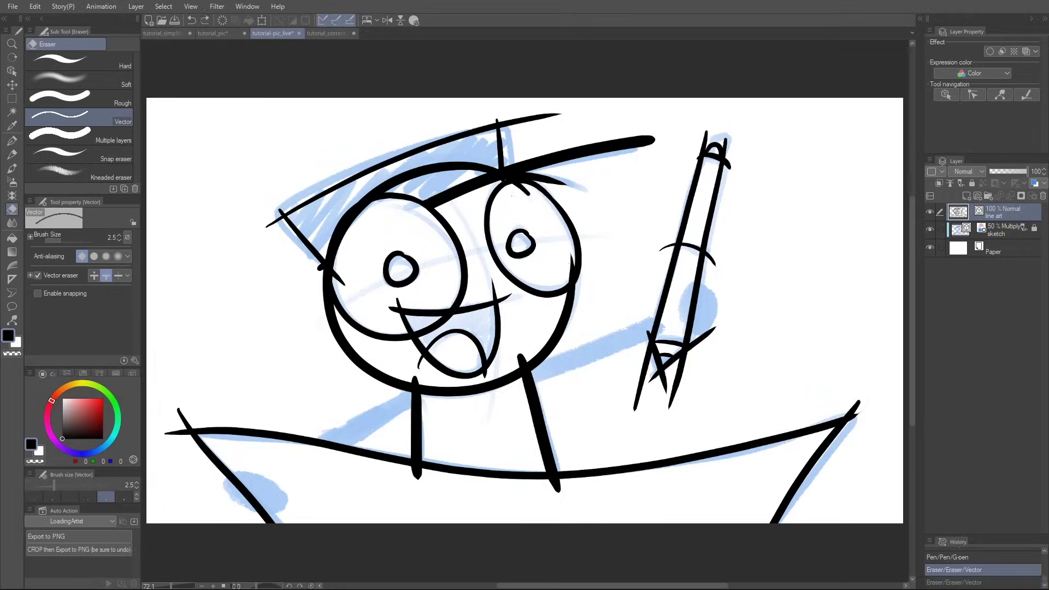
{"action": "key", "text": "ctrl+y"}
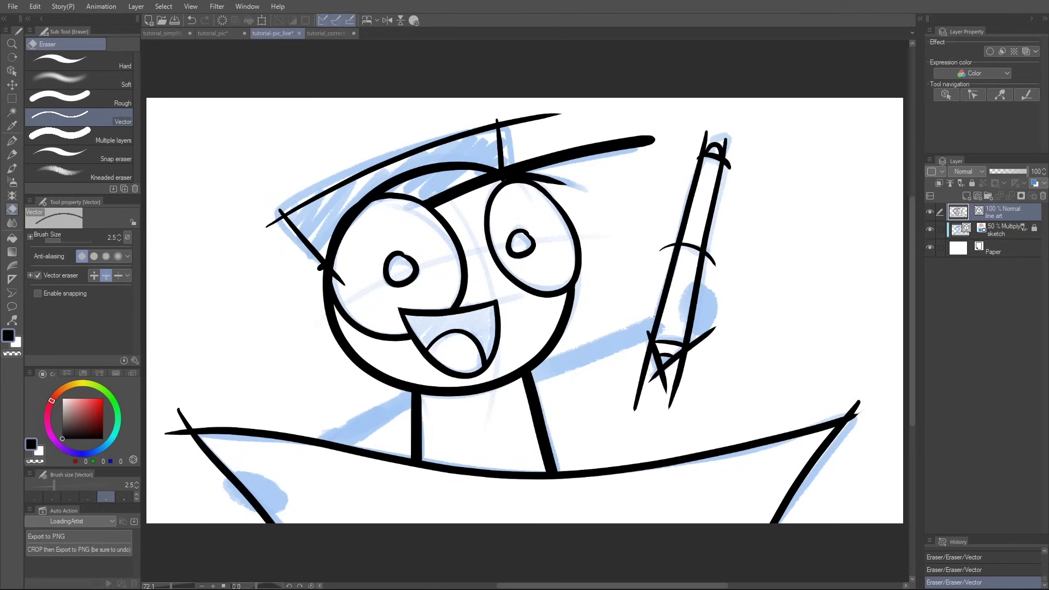
{"action": "key", "text": "ctrl+z"}
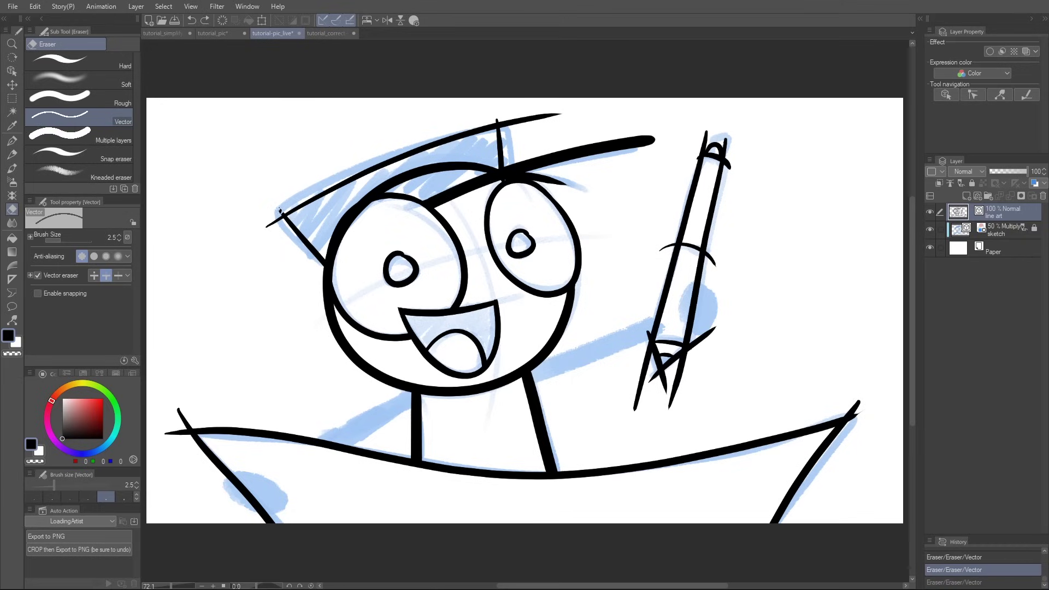
{"action": "key", "text": "ctrl+y"}
{"action": "left_click_drag", "start_coordinate": [479, 159], "coordinate": [377, 187]}
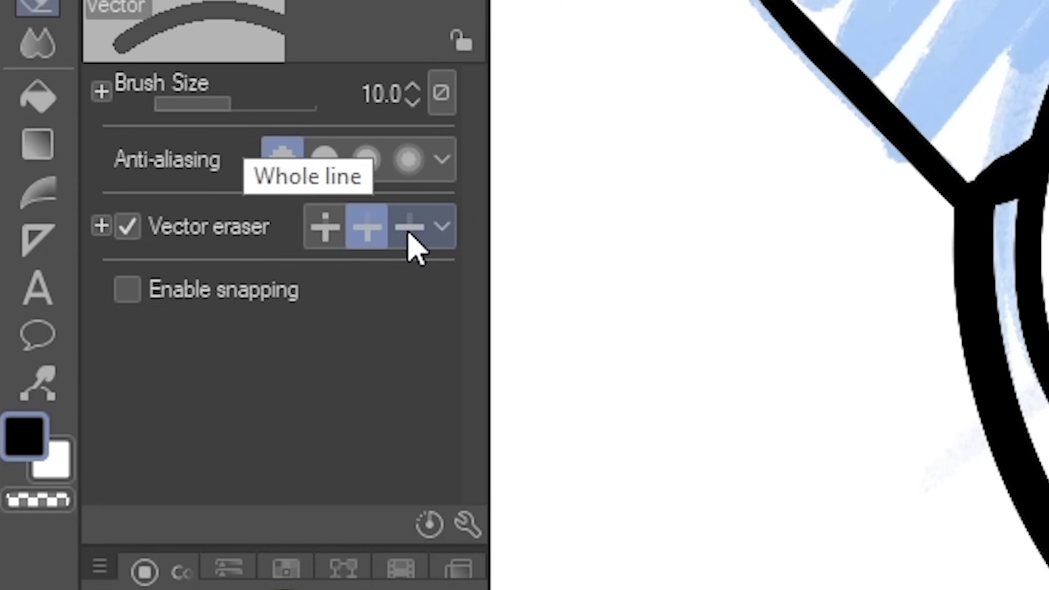
{"action": "left_click", "coordinate": [408, 228]}
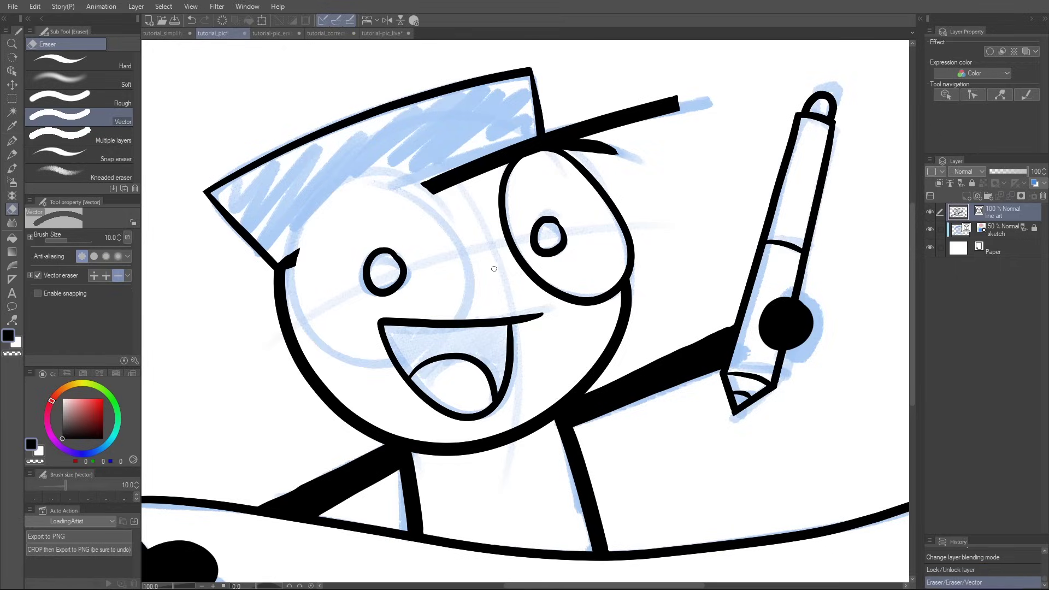
{"action": "mouse_move", "coordinate": [505, 306]}
{"action": "left_mouse_down"}
{"action": "mouse_move", "coordinate": [614, 247]}
{"action": "mouse_move", "coordinate": [641, 252]}
{"action": "mouse_move", "coordinate": [626, 403]}
{"action": "left_mouse_up"}
{"action": "key", "text": "ctrl+z"}
{"action": "key", "text": "ctrl+z"}
{"action": "key", "text": "ctrl+z"}
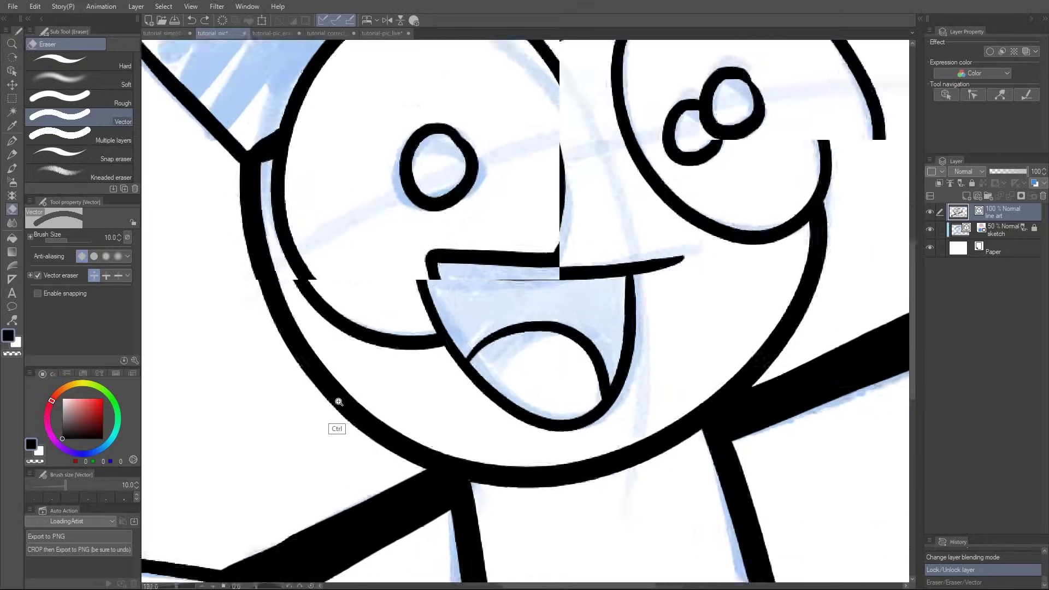
{"action": "scroll", "coordinate": [357, 391], "scroll_direction": "up", "scroll_amount": 5}
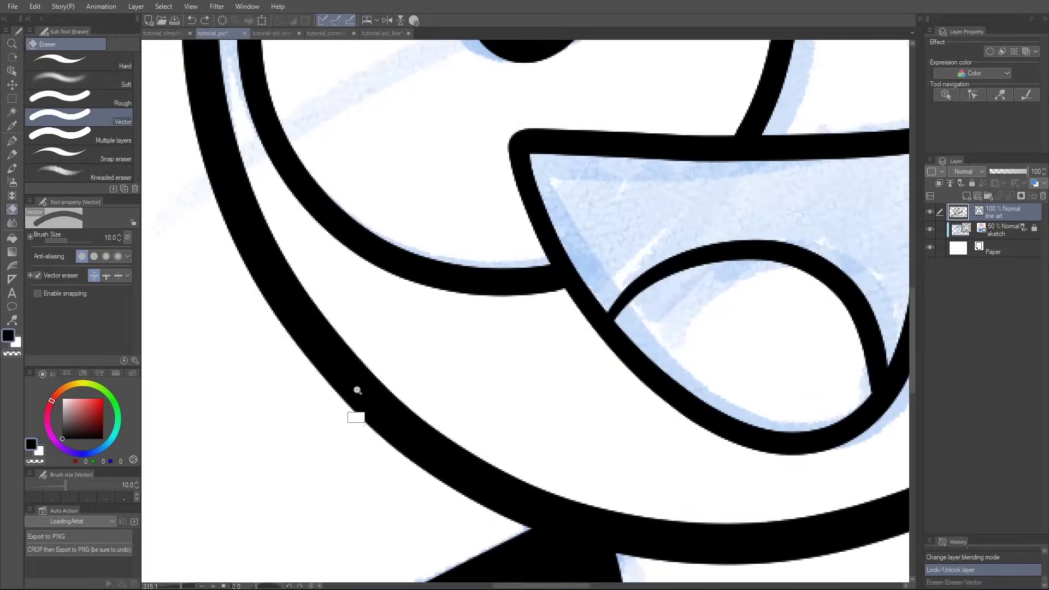
{"action": "mouse_move", "coordinate": [357, 391]}
{"action": "left_mouse_down"}
{"action": "mouse_move", "coordinate": [328, 398]}
{"action": "mouse_move", "coordinate": [365, 440]}
{"action": "left_mouse_up"}
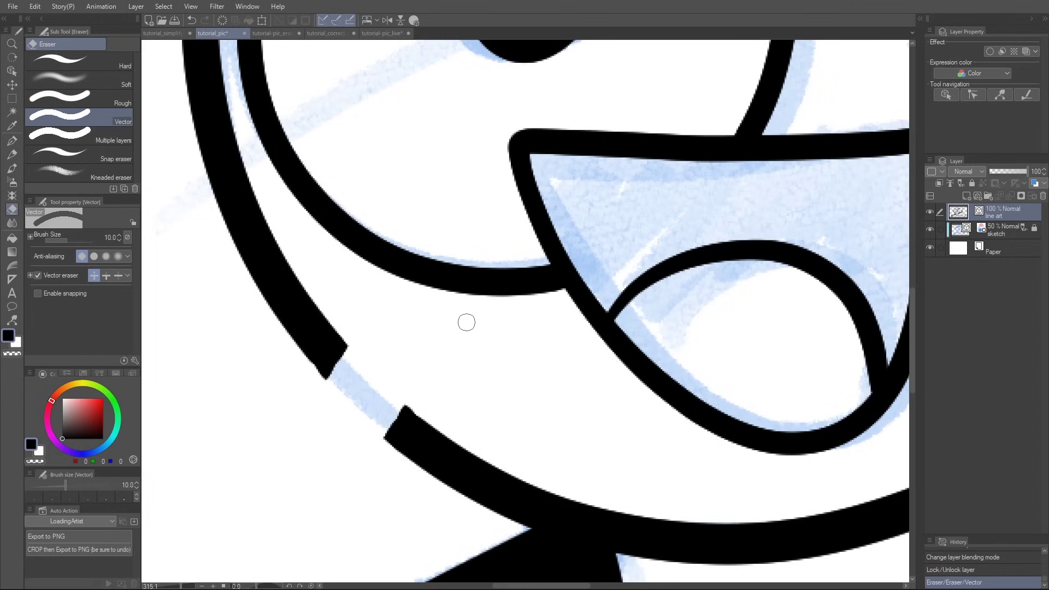
{"action": "key", "text": "ctrl+z"}
{"action": "mouse_move", "coordinate": [350, 402]}
{"action": "left_mouse_down"}
{"action": "mouse_move", "coordinate": [395, 355]}
{"action": "mouse_move", "coordinate": [376, 398]}
{"action": "mouse_move", "coordinate": [380, 328]}
{"action": "mouse_move", "coordinate": [345, 274]}
{"action": "left_mouse_up"}
{"action": "key", "text": "ctrl+z"}
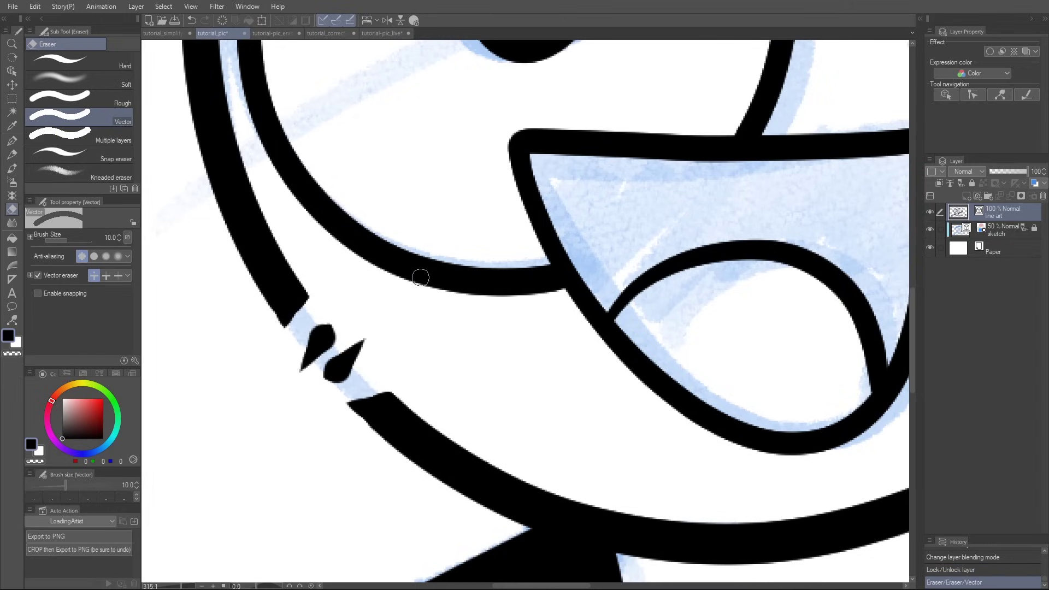
{"action": "left_click_drag", "start_coordinate": [350, 355], "coordinate": [278, 391]}
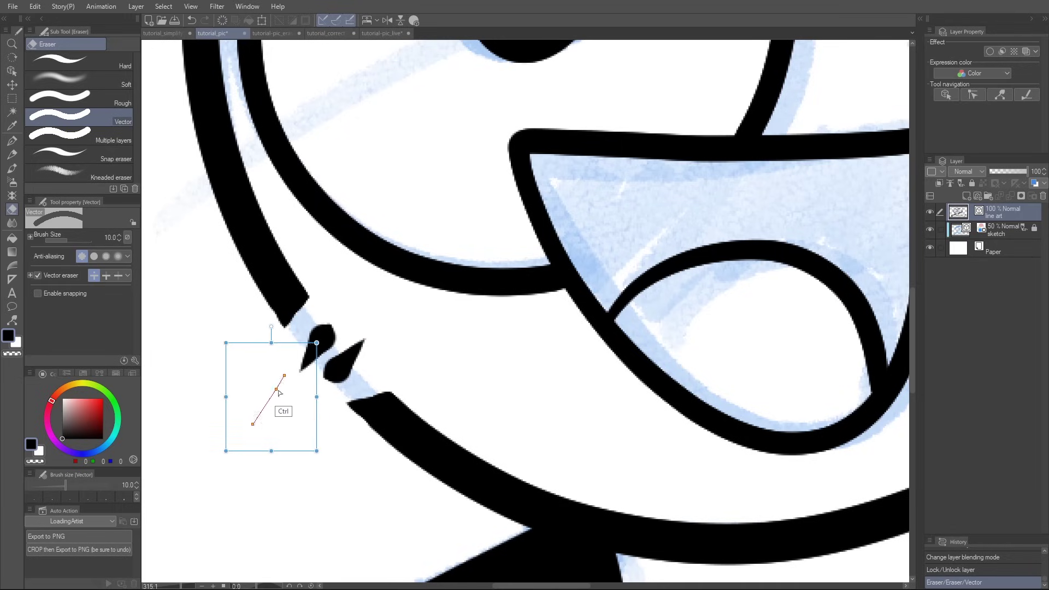
{"action": "key", "text": "ctrl+z"}
{"action": "key", "text": "ctrl+z"}
{"action": "key", "text": "ctrl+z"}
{"action": "key", "text": "ctrl+z"}
{"action": "key", "text": "ctrl+0"}
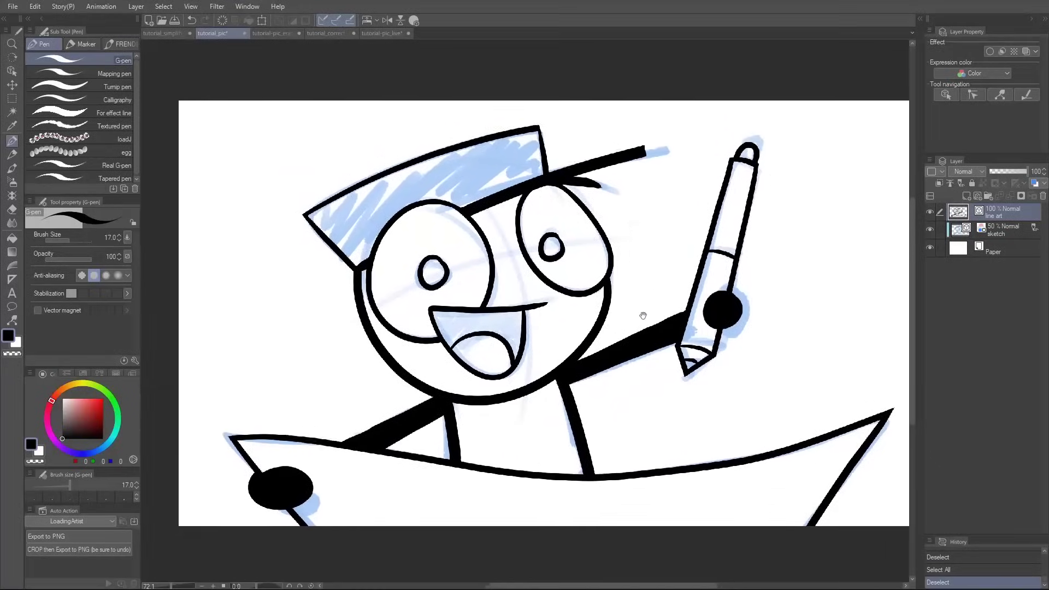
Fit the whole inked drawing to the window with Ctrl+0
{"action": "key", "text": "ctrl+0"}
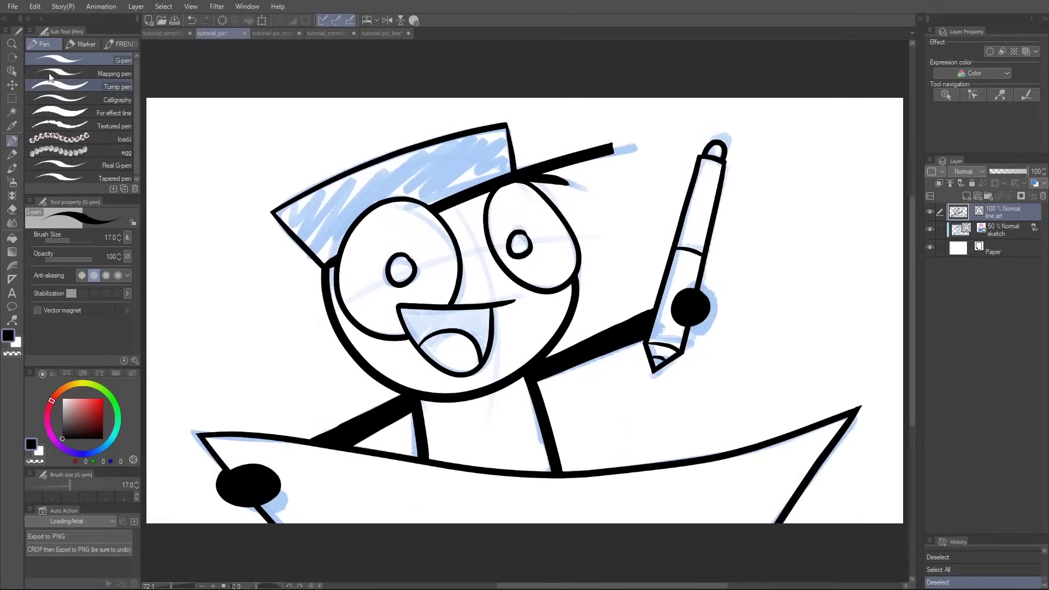
Bring up File > Modifier Key Settings and scroll through its common settings list
{"action": "left_click", "coordinate": [13, 7]}
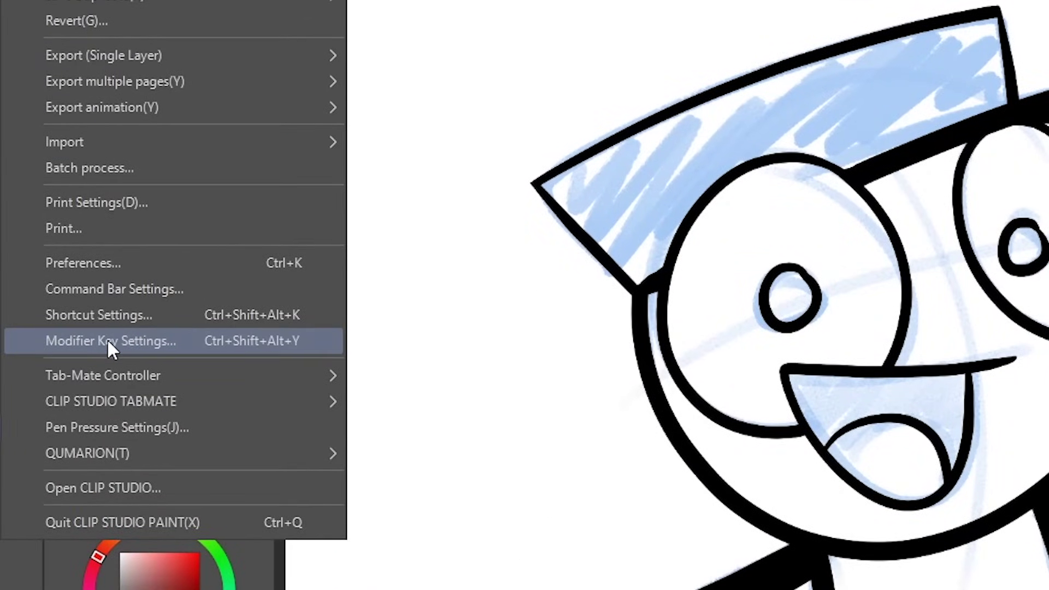
{"action": "left_click", "coordinate": [108, 341]}
{"action": "mouse_move", "coordinate": [661, 176]}
{"action": "left_mouse_down"}
{"action": "mouse_move", "coordinate": [667, 296]}
{"action": "mouse_move", "coordinate": [663, 162]}
{"action": "left_mouse_up"}
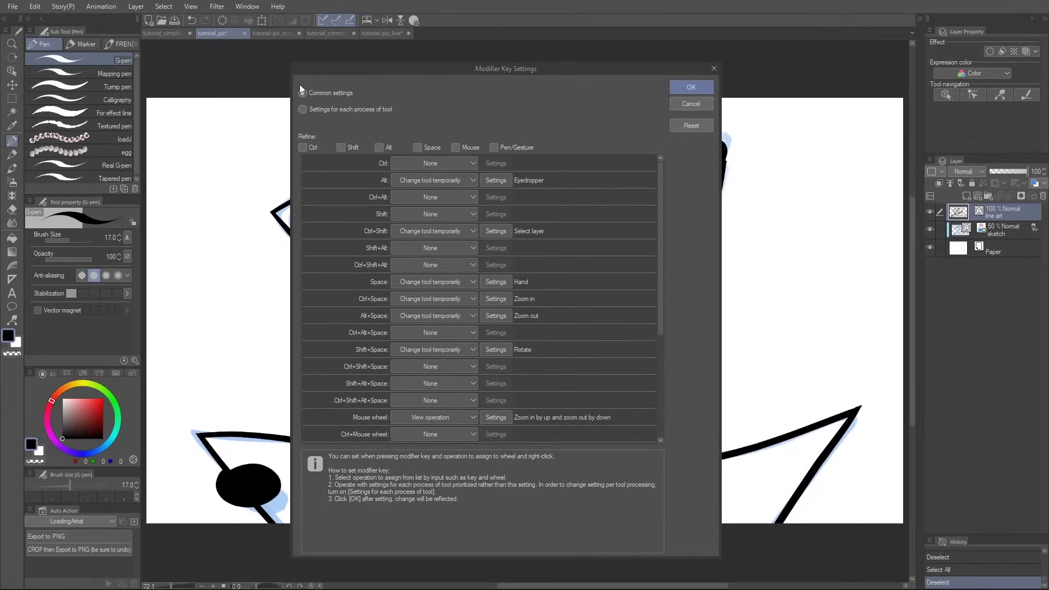
Switch to 'Settings for each process of tool' and choose Pencil > Darker pencil as the sub tool
{"action": "left_click", "coordinate": [324, 110]}
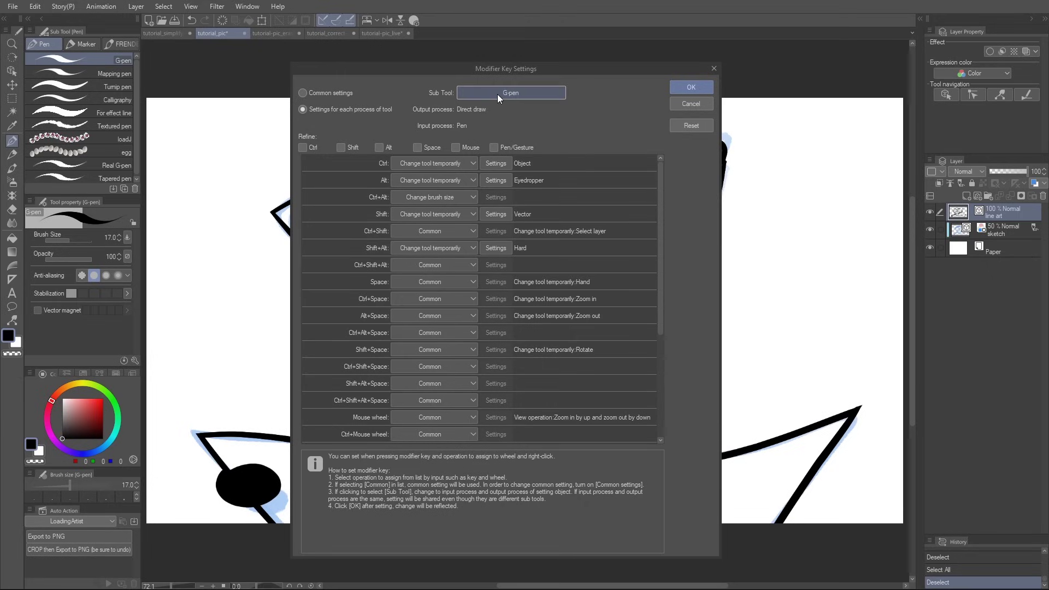
{"action": "left_click", "coordinate": [498, 94]}
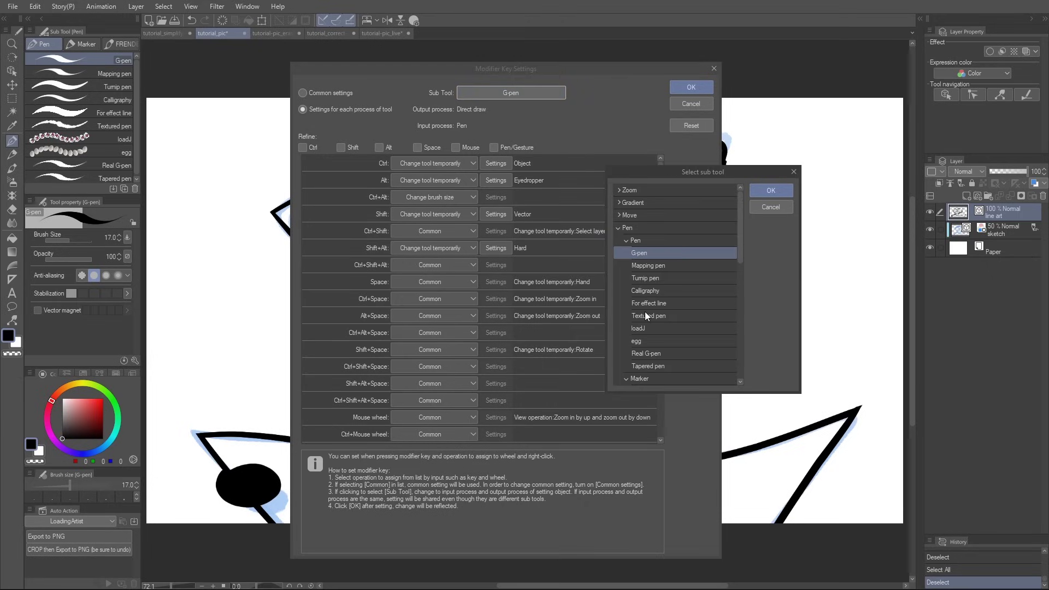
{"action": "left_click", "coordinate": [618, 228]}
{"action": "left_click", "coordinate": [617, 253]}
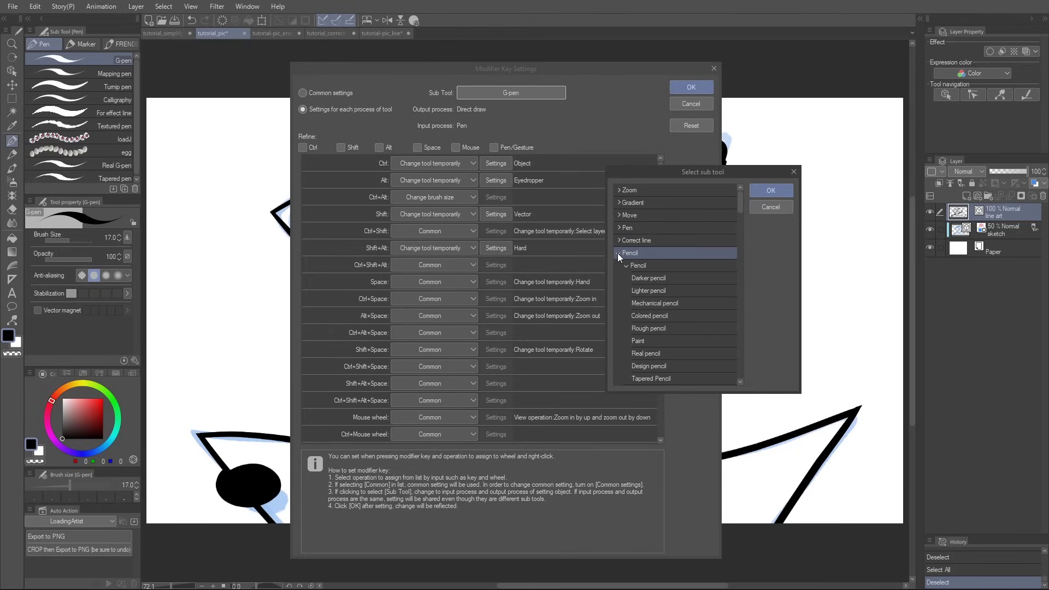
{"action": "left_click", "coordinate": [659, 280]}
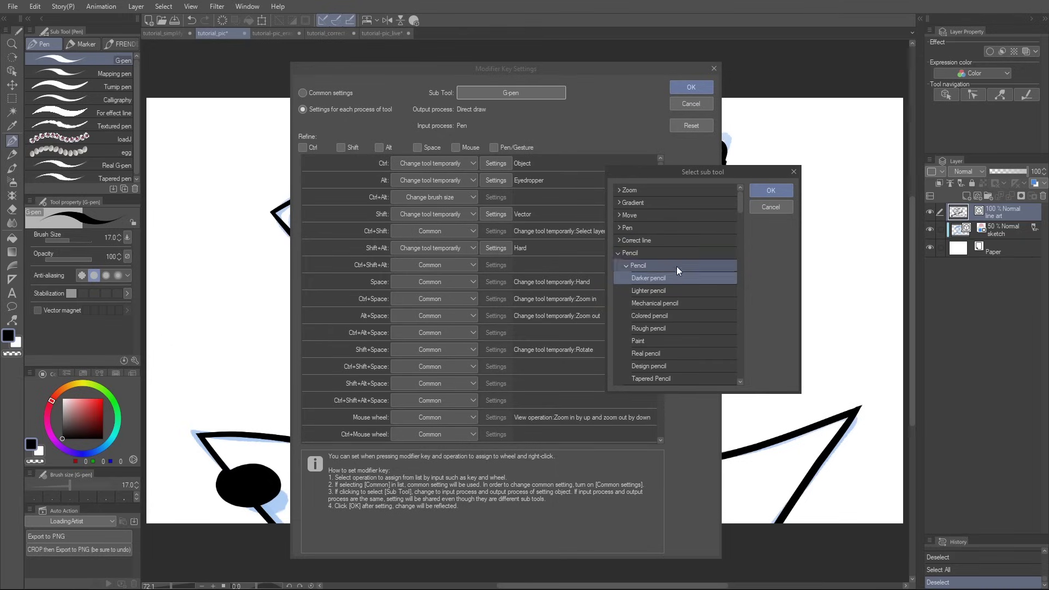
{"action": "left_click", "coordinate": [770, 192]}
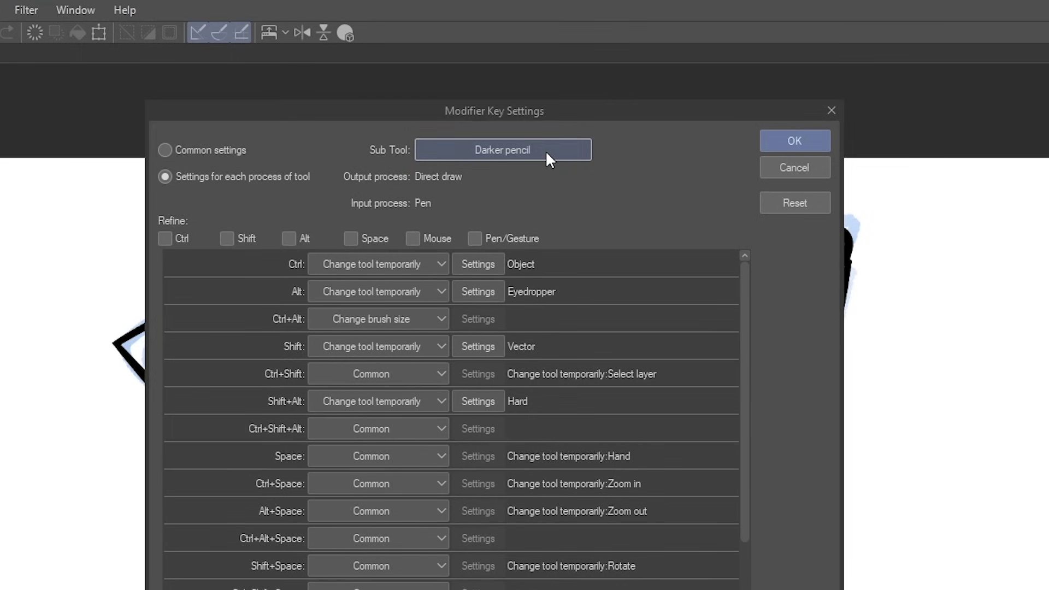
Change the configured sub tool to Pen > G-pen
{"action": "left_click", "coordinate": [546, 153]}
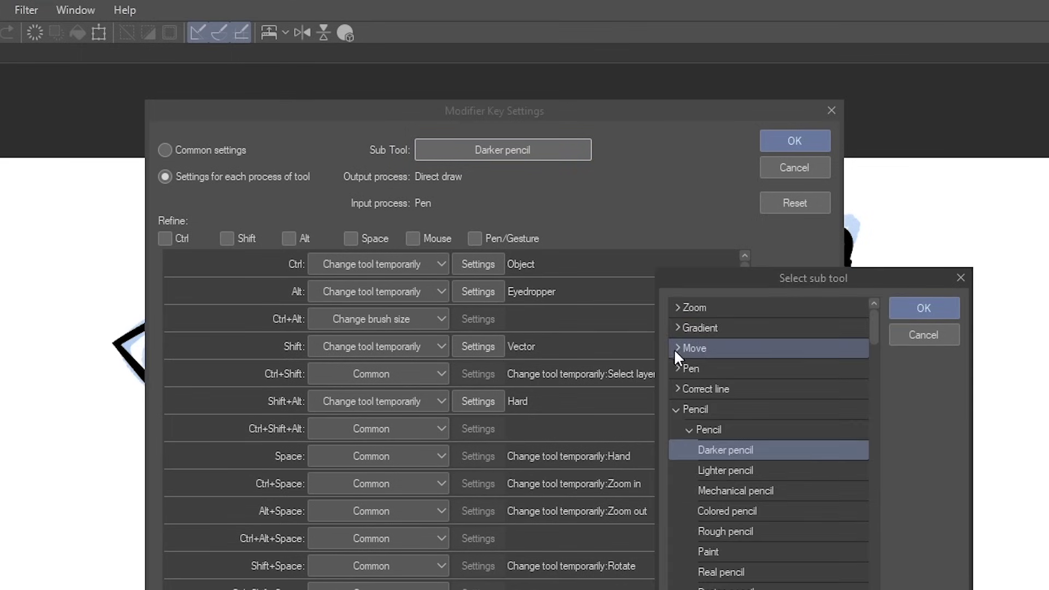
{"action": "left_click", "coordinate": [676, 409]}
{"action": "left_click", "coordinate": [676, 368]}
{"action": "left_click", "coordinate": [709, 408]}
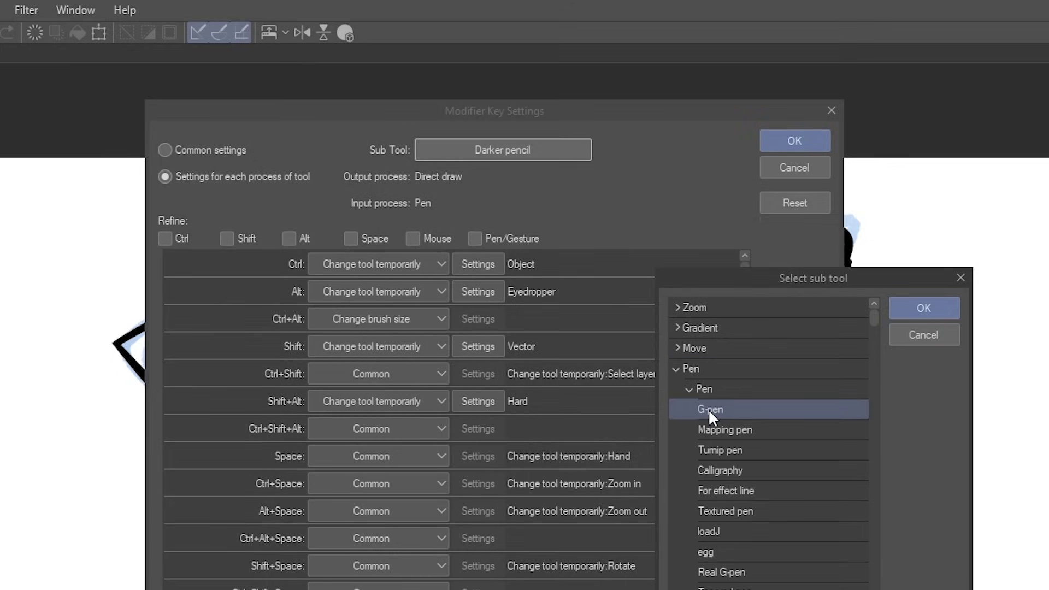
{"action": "left_click", "coordinate": [923, 311]}
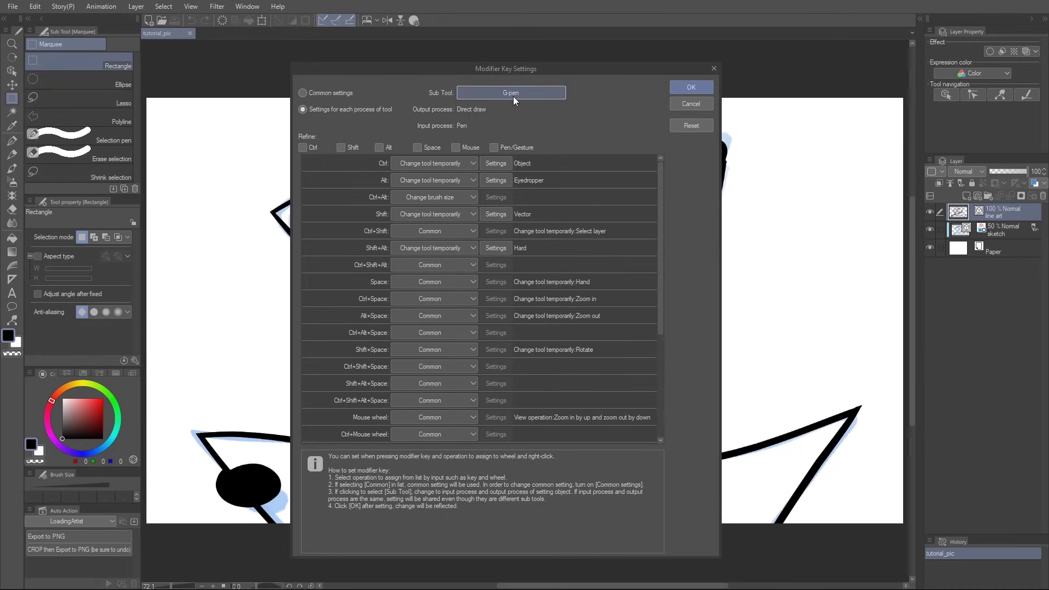
Change the configured sub tool to Pencil > Crayon
{"action": "left_click", "coordinate": [505, 156]}
{"action": "left_click", "coordinate": [675, 368]}
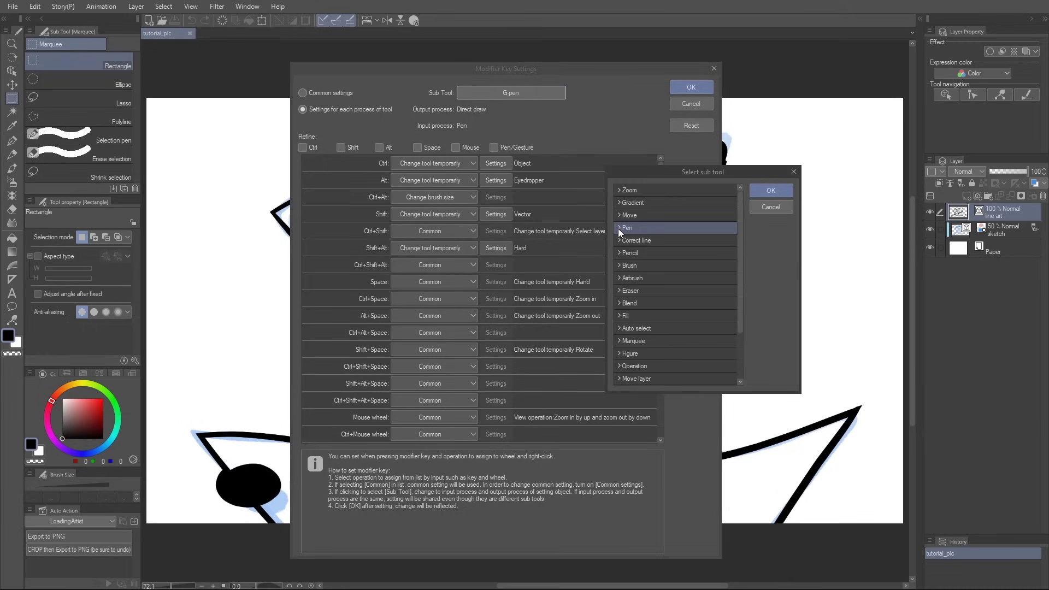
{"action": "left_click", "coordinate": [620, 250]}
{"action": "scroll", "coordinate": [677, 338], "scroll_direction": "down", "scroll_amount": 3}
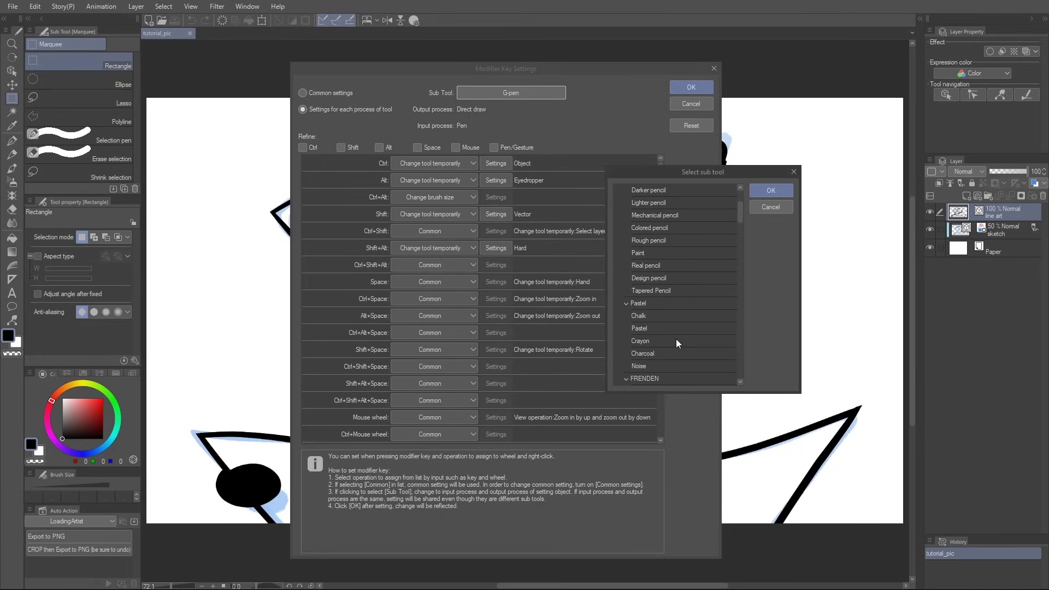
{"action": "left_click", "coordinate": [675, 339]}
Confirm Crayon as the configured sub tool, closing Modifier Key Settings
{"action": "left_click", "coordinate": [760, 193]}
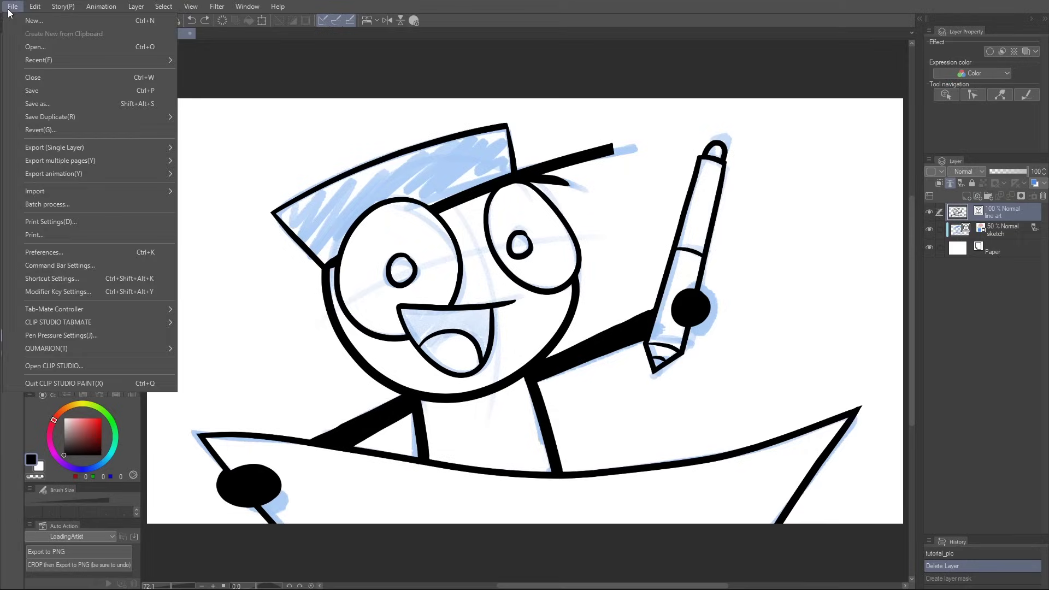
Open File > Shortcut Settings, set Setting area to Options, and scroll its shortcut list
{"action": "left_click", "coordinate": [48, 278]}
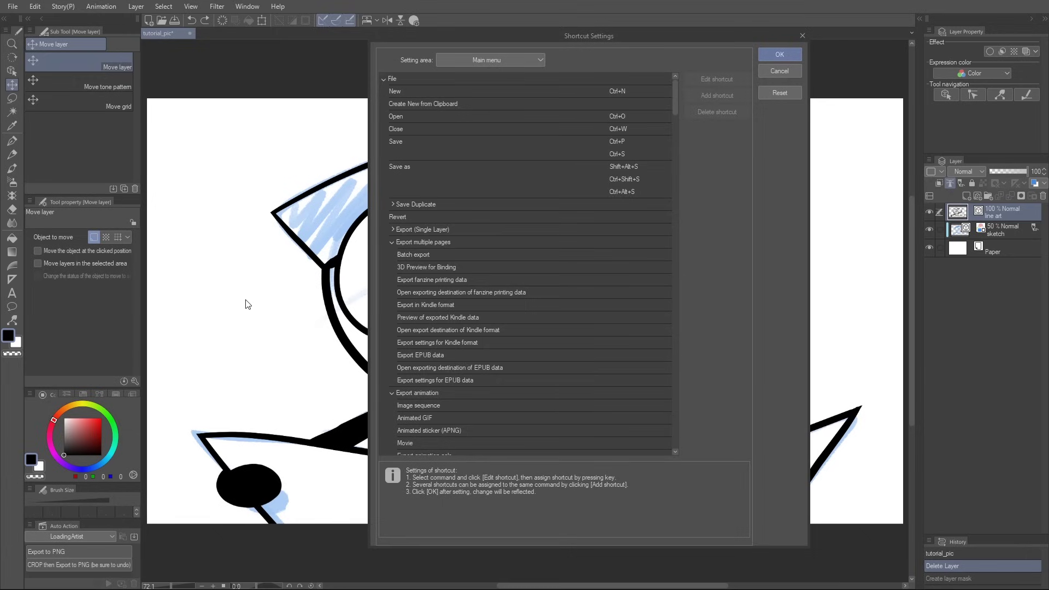
{"action": "mouse_move", "coordinate": [675, 95]}
{"action": "left_mouse_down"}
{"action": "mouse_move", "coordinate": [676, 293]}
{"action": "mouse_move", "coordinate": [674, 82]}
{"action": "left_mouse_up"}
{"action": "left_click", "coordinate": [538, 60]}
{"action": "left_click", "coordinate": [495, 79]}
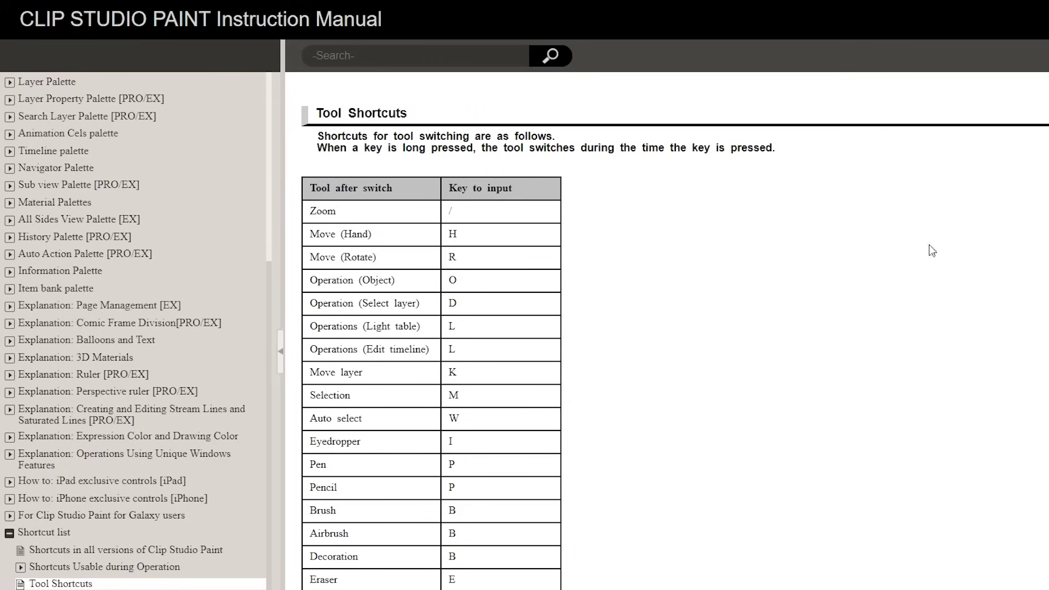
{"action": "scroll", "coordinate": [608, 323], "scroll_direction": "down", "scroll_amount": 4}
{"action": "left_click_drag", "start_coordinate": [309, 375], "coordinate": [454, 375]}
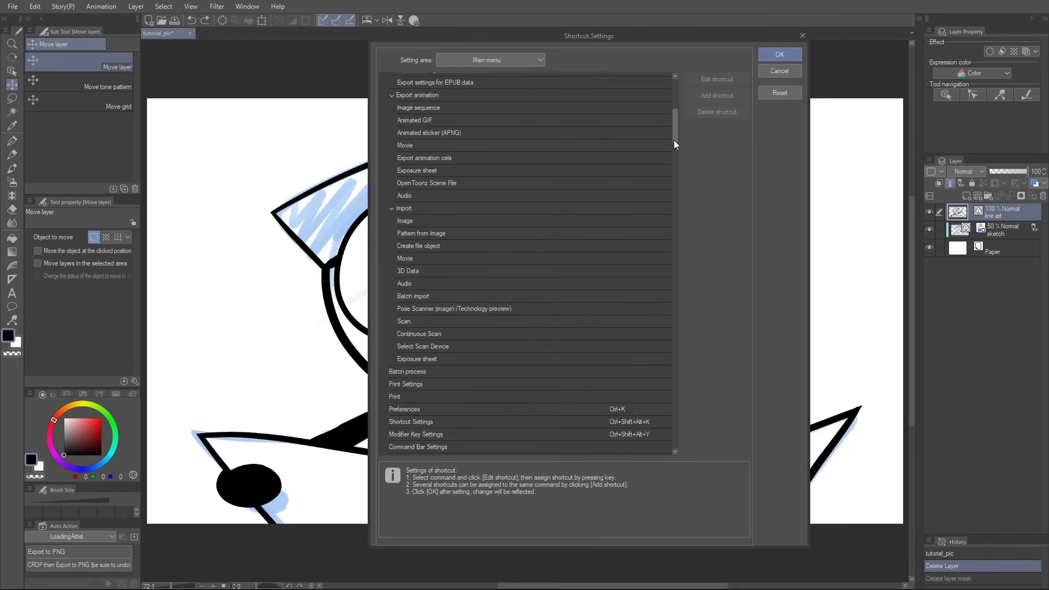
Set the Shortcut Settings area to Options, then to Tool, showing Pen D and Pencil K
{"action": "left_click_drag", "start_coordinate": [673, 140], "coordinate": [621, 73]}
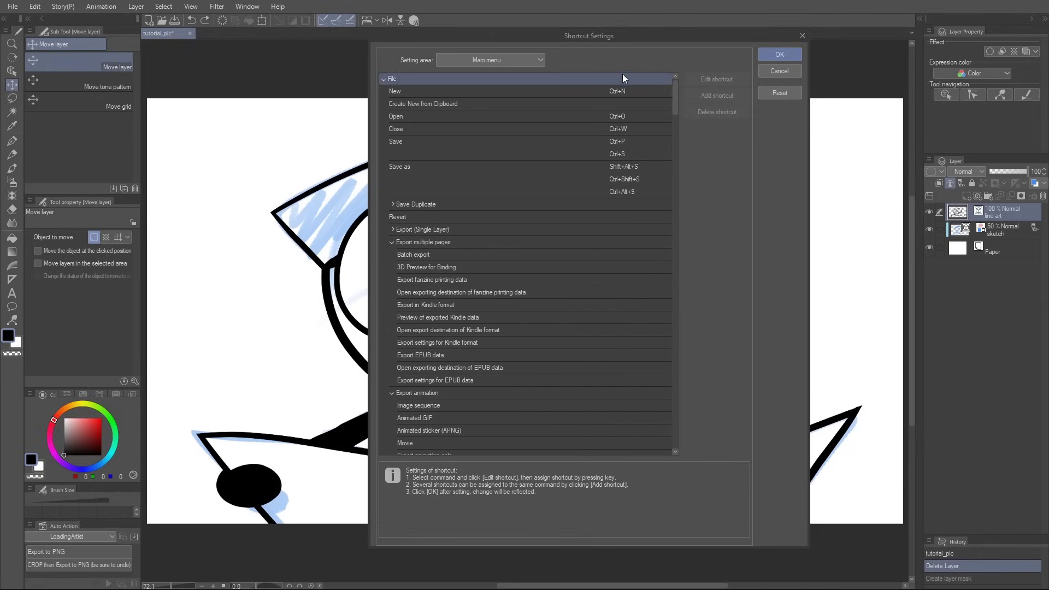
{"action": "left_click", "coordinate": [507, 58]}
{"action": "left_click", "coordinate": [486, 93]}
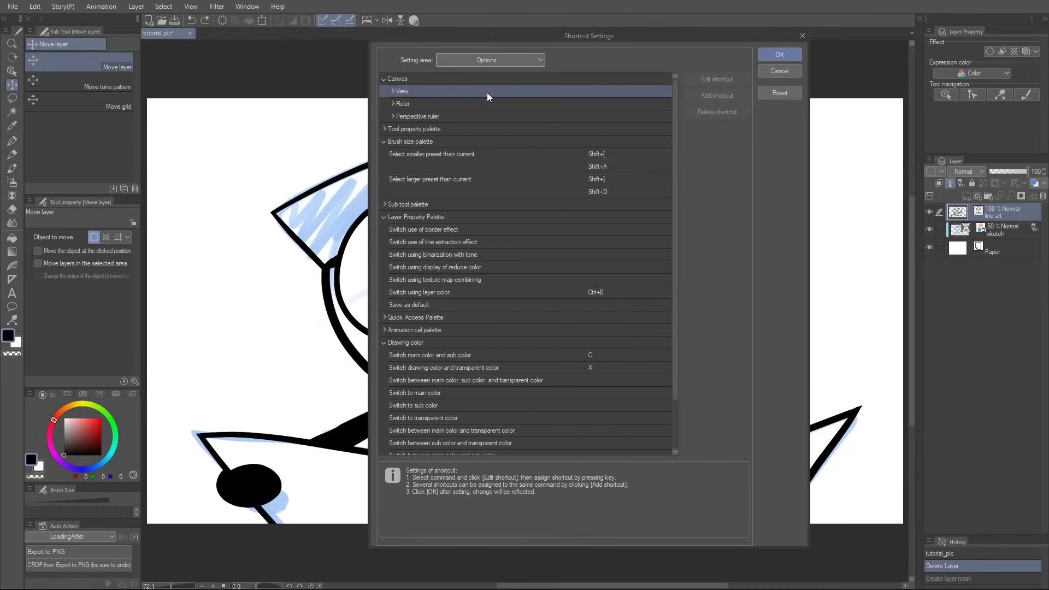
{"action": "left_click", "coordinate": [473, 61]}
{"action": "left_click", "coordinate": [460, 105]}
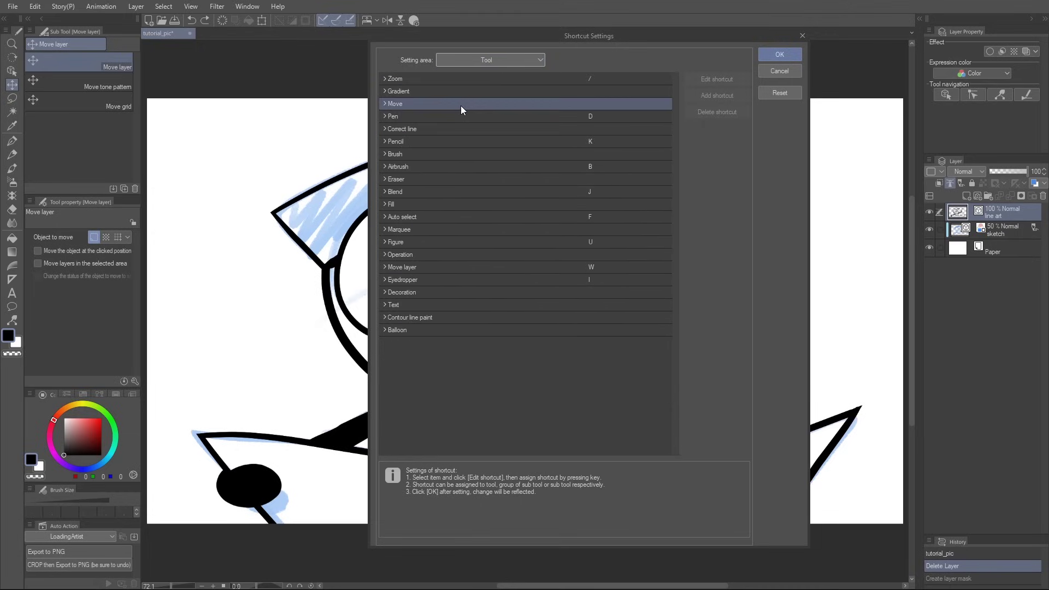